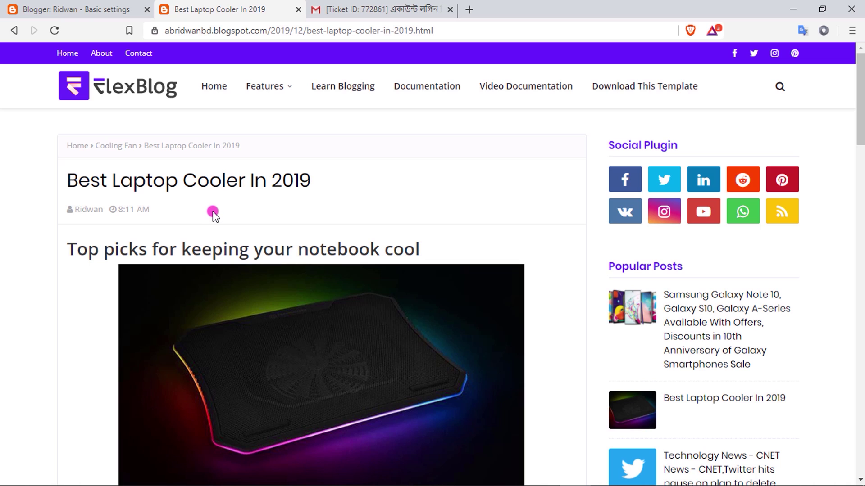
Switch to the Gmail message about the domain order and open its linked Hosting Lagbe support ticket.
{"action": "left_click", "coordinate": [399, 8]}
{"action": "scroll", "coordinate": [299, 164], "scroll_direction": "down", "scroll_amount": 4}
{"action": "scroll", "coordinate": [332, 177], "scroll_direction": "down", "scroll_amount": 3}
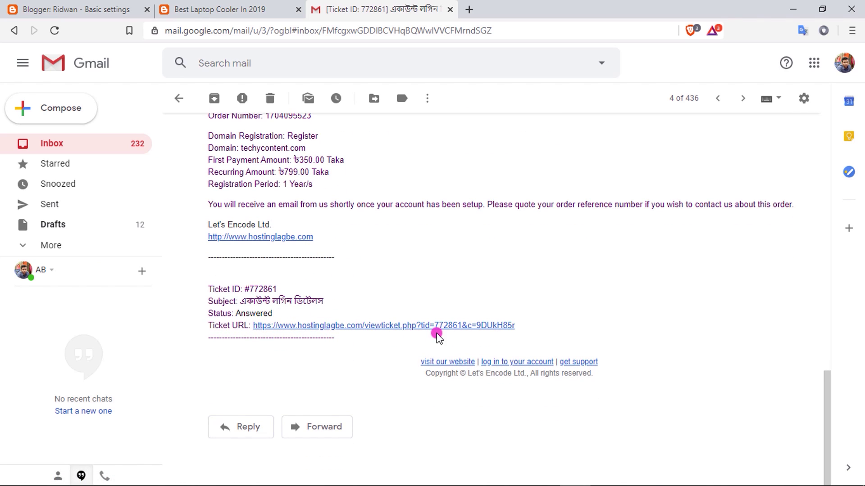
{"action": "left_click", "coordinate": [385, 329]}
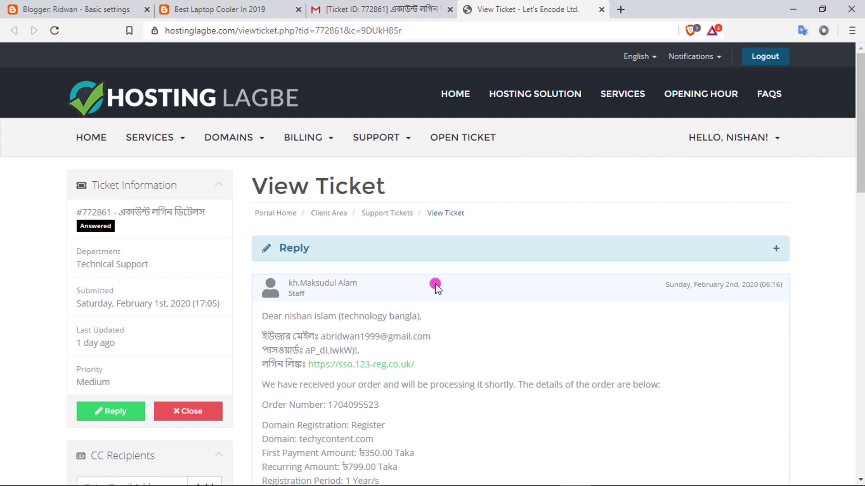
Follow the 123 Reg login link in the staff reply and open the management page for techycontent.com.
{"action": "scroll", "coordinate": [436, 284], "scroll_direction": "down", "scroll_amount": 5}
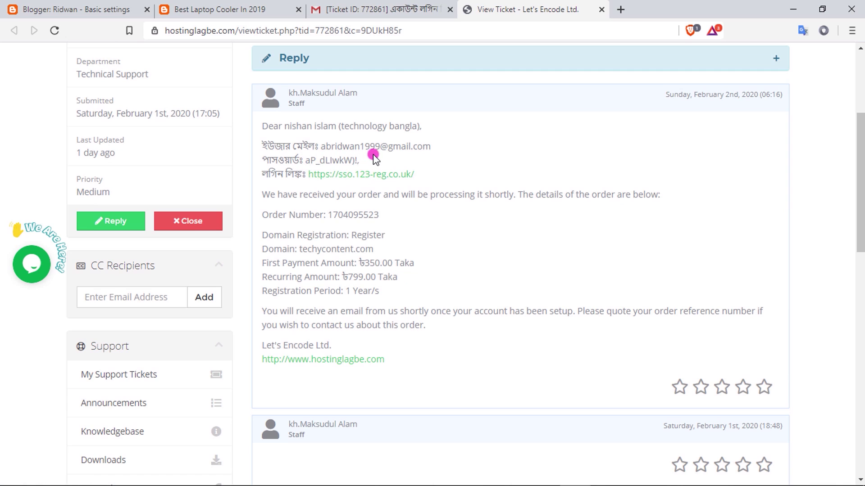
{"action": "left_click", "coordinate": [337, 177]}
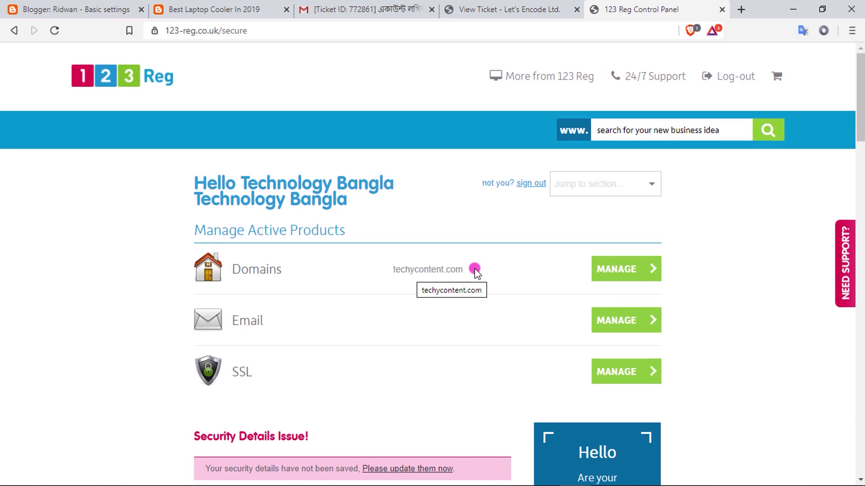
{"action": "left_click", "coordinate": [616, 271]}
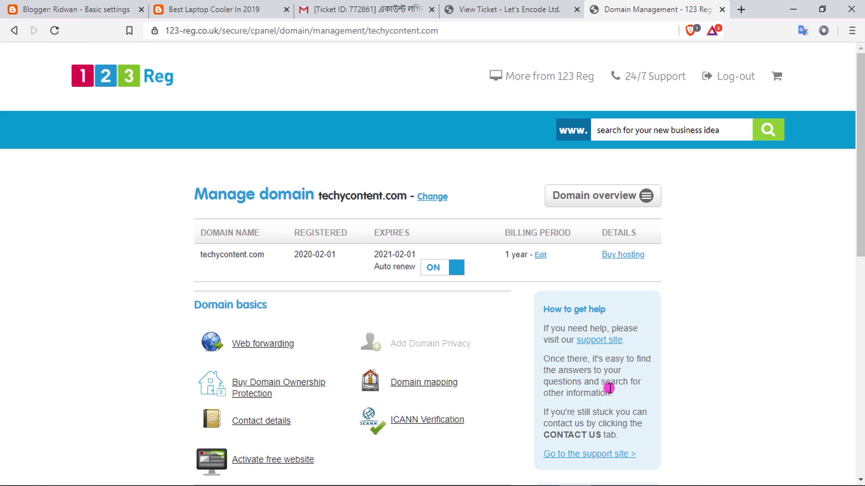
{"action": "left_click", "coordinate": [55, 9]}
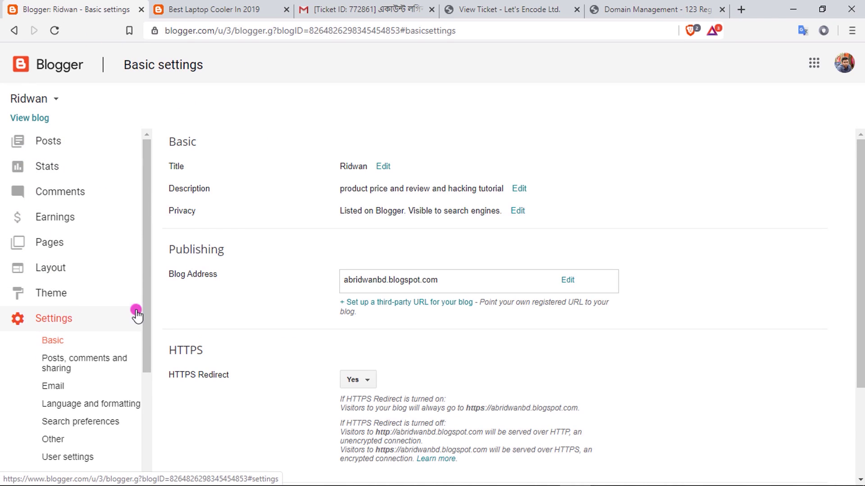
{"action": "scroll", "coordinate": [254, 270], "scroll_direction": "down", "scroll_amount": 2}
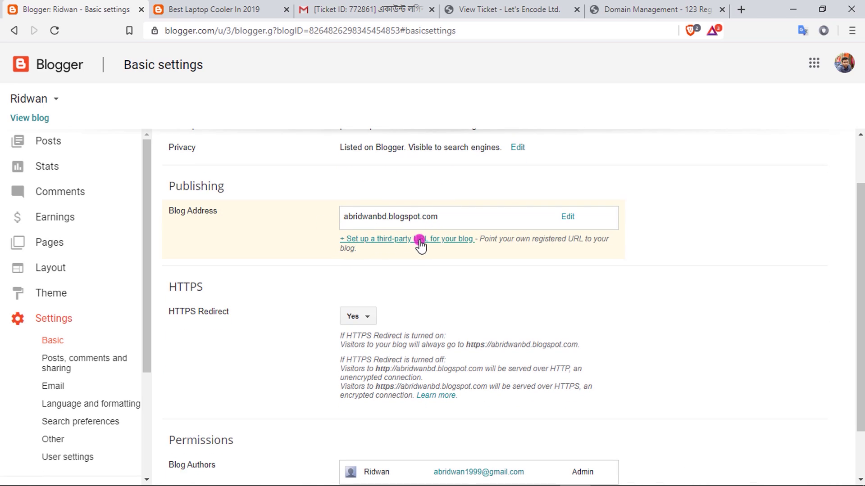
{"action": "left_click", "coordinate": [457, 242]}
{"action": "left_click", "coordinate": [378, 234]}
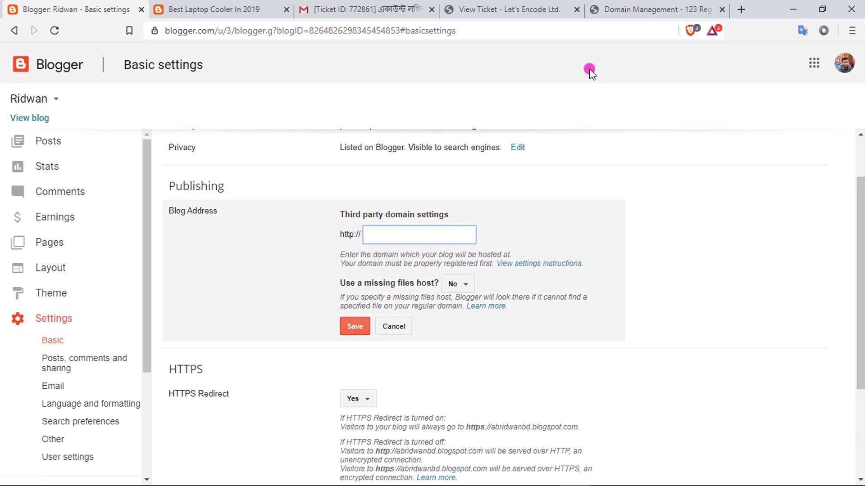
{"action": "left_click", "coordinate": [648, 10]}
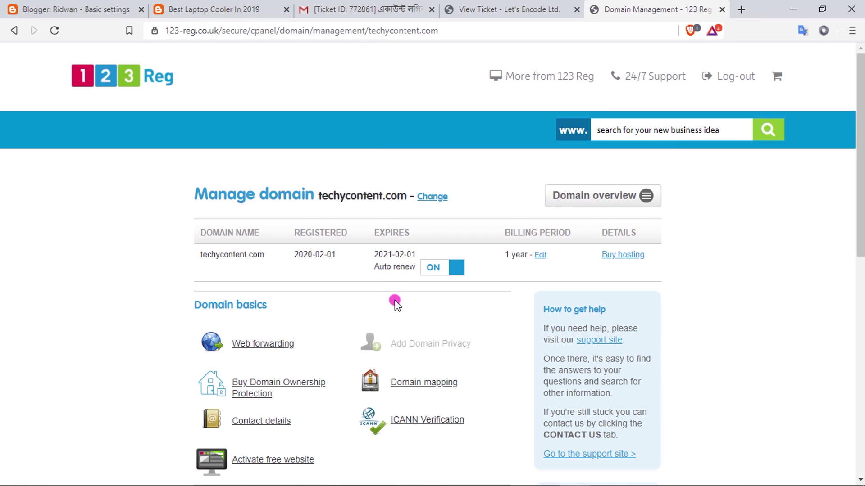
{"action": "key", "text": "ctrl+1"}
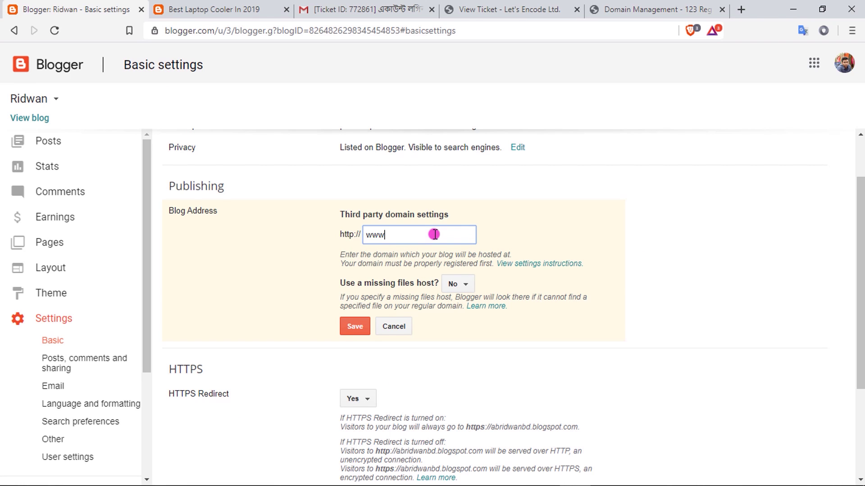
{"action": "type", "text": "techycontent.com"}
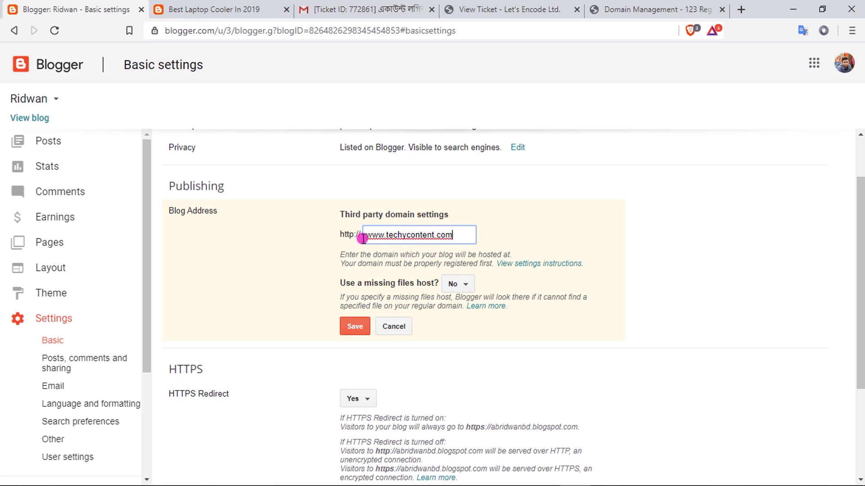
{"action": "left_click", "coordinate": [359, 327]}
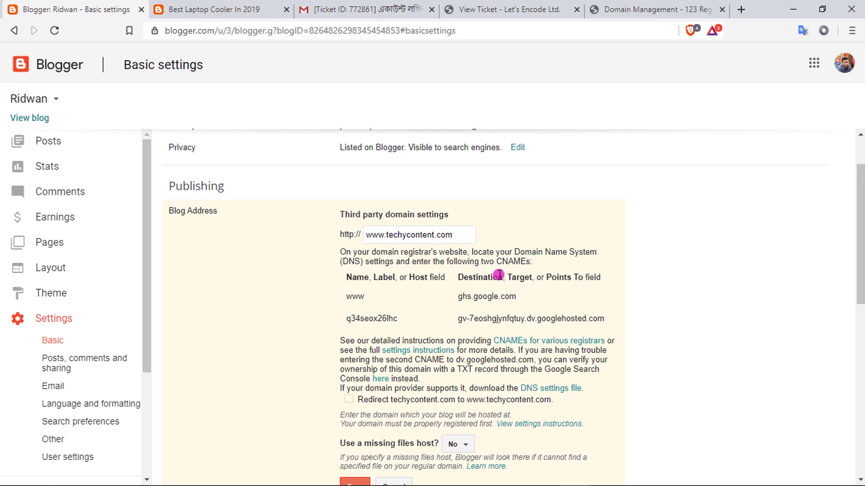
{"action": "scroll", "coordinate": [488, 306], "scroll_direction": "down", "scroll_amount": 2}
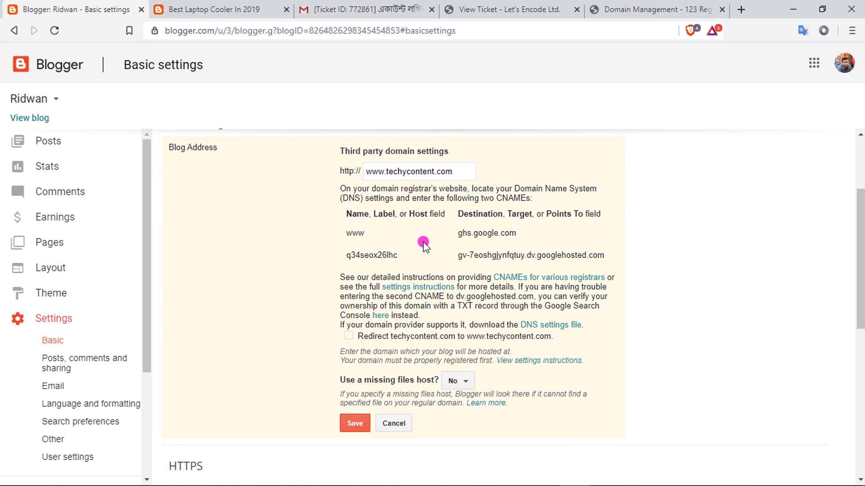
{"action": "scroll", "coordinate": [392, 392], "scroll_direction": "up", "scroll_amount": 2}
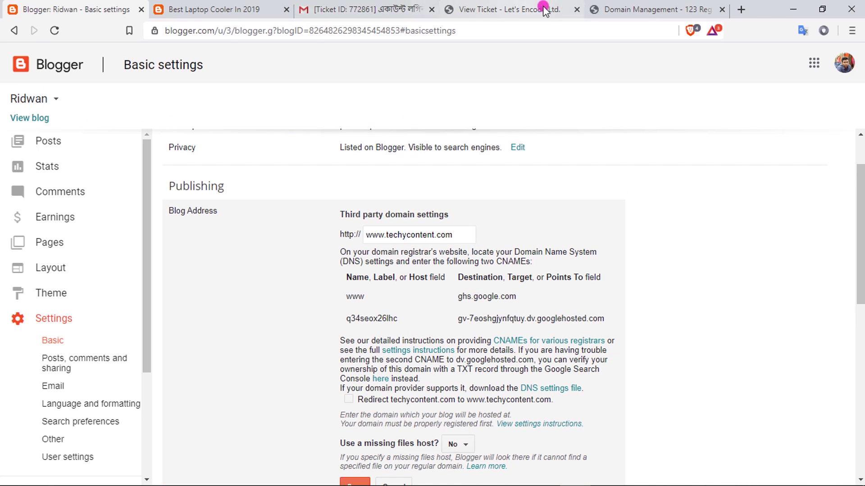
Switch to 123 Reg and open the DNS management (A, MX, CNAME, TXT, SRV) for techycontent.com.
{"action": "left_click", "coordinate": [642, 9]}
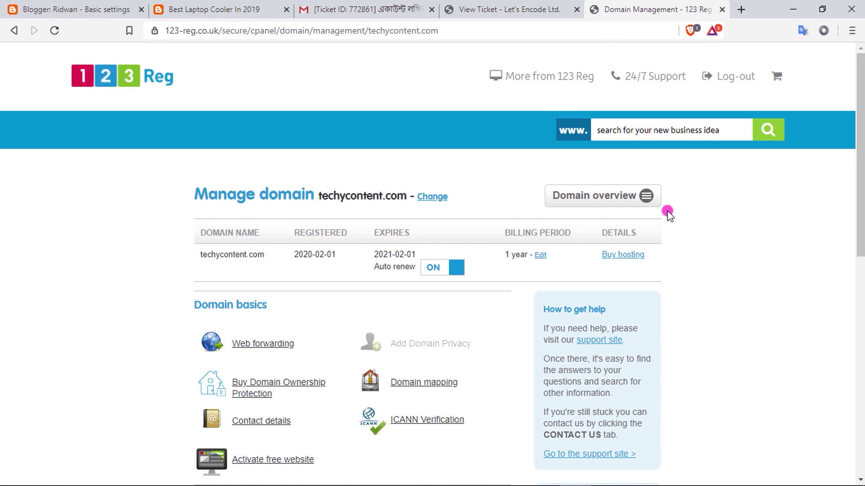
{"action": "scroll", "coordinate": [647, 220], "scroll_direction": "down", "scroll_amount": 2}
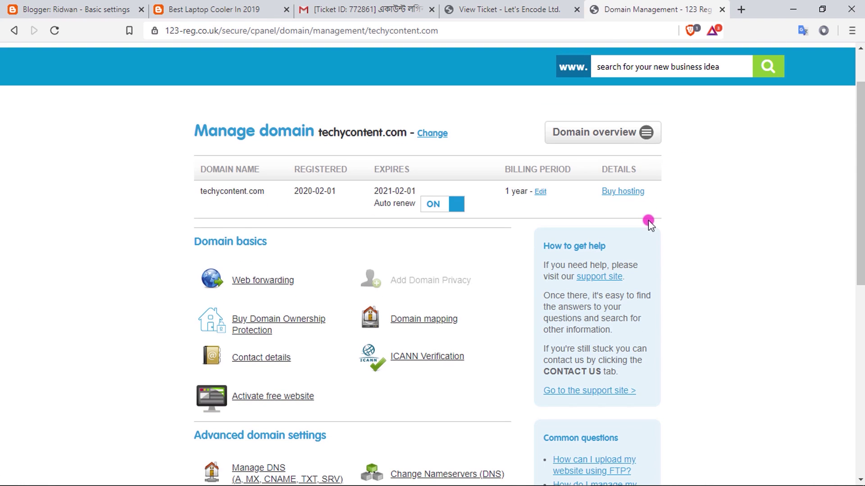
{"action": "scroll", "coordinate": [648, 221], "scroll_direction": "down", "scroll_amount": 4}
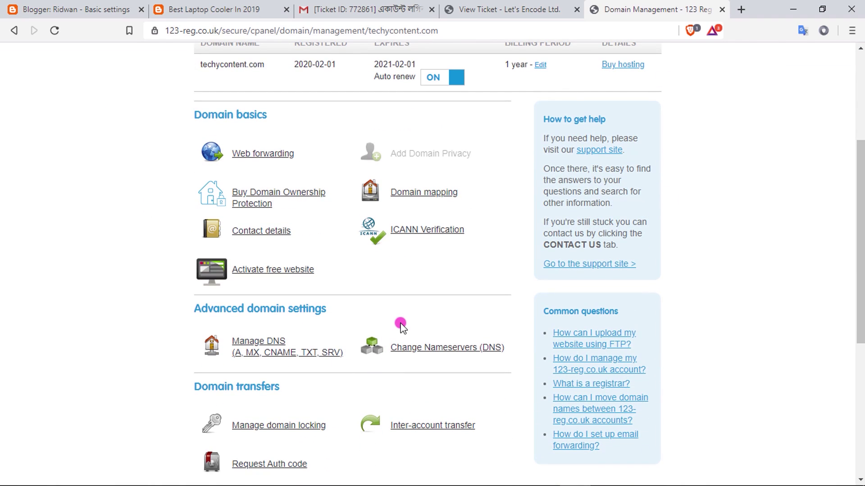
{"action": "scroll", "coordinate": [400, 327], "scroll_direction": "down", "scroll_amount": 2}
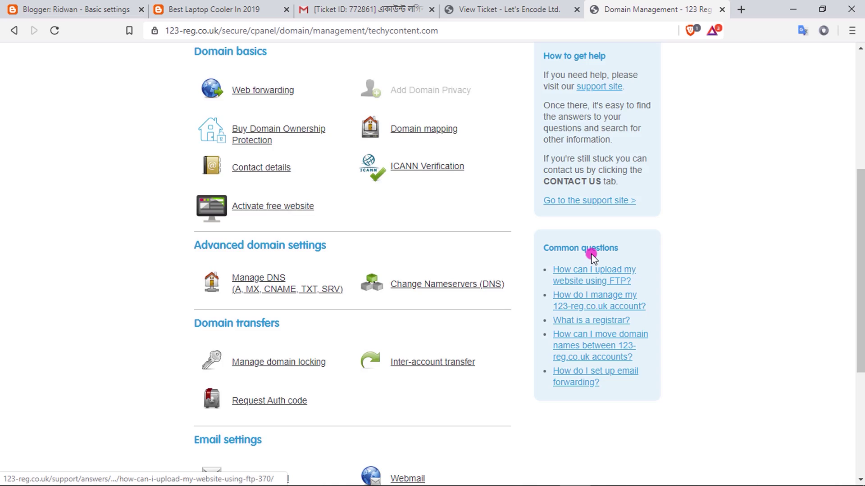
{"action": "scroll", "coordinate": [288, 110], "scroll_direction": "up", "scroll_amount": 7}
{"action": "scroll", "coordinate": [288, 110], "scroll_direction": "down", "scroll_amount": 1}
{"action": "scroll", "coordinate": [382, 281], "scroll_direction": "down", "scroll_amount": 5}
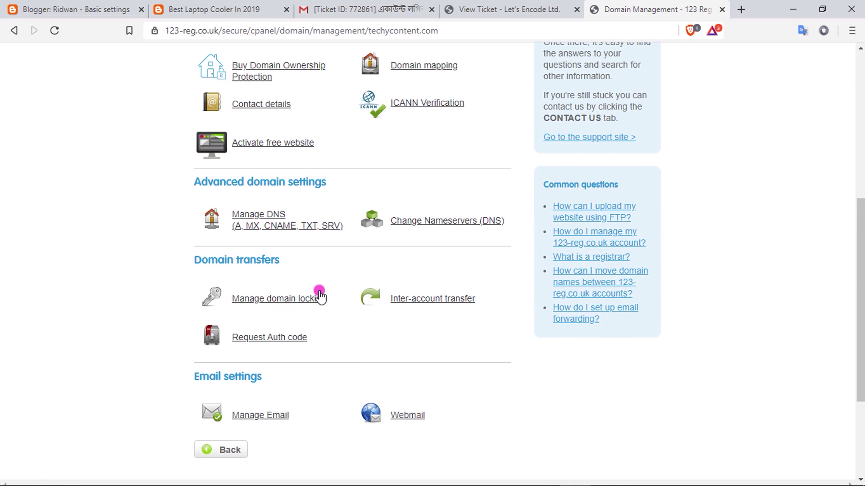
{"action": "left_click", "coordinate": [281, 227]}
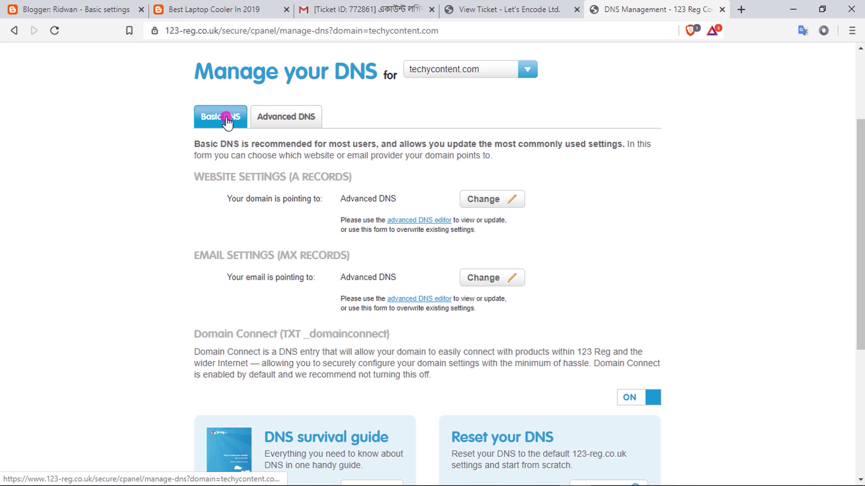
Show the Advanced DNS records and set the type of the new record to CNAME.
{"action": "left_click", "coordinate": [285, 118]}
{"action": "scroll", "coordinate": [351, 296], "scroll_direction": "down", "scroll_amount": 1}
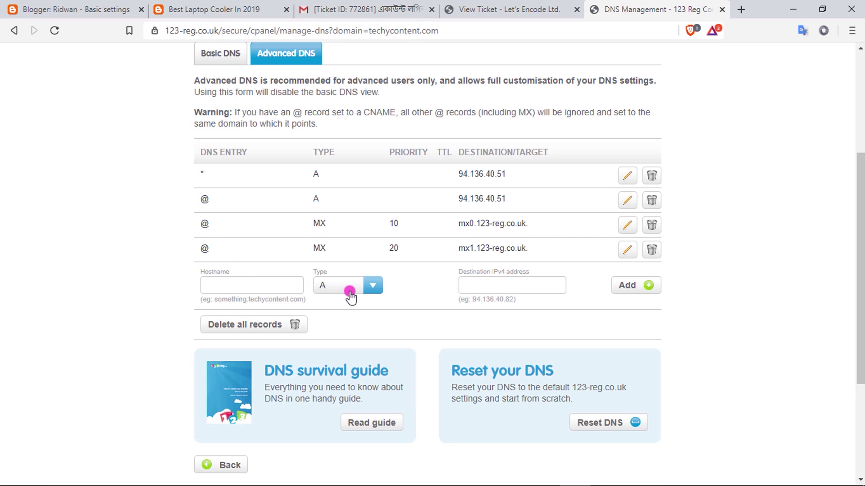
{"action": "scroll", "coordinate": [385, 290], "scroll_direction": "up", "scroll_amount": 1}
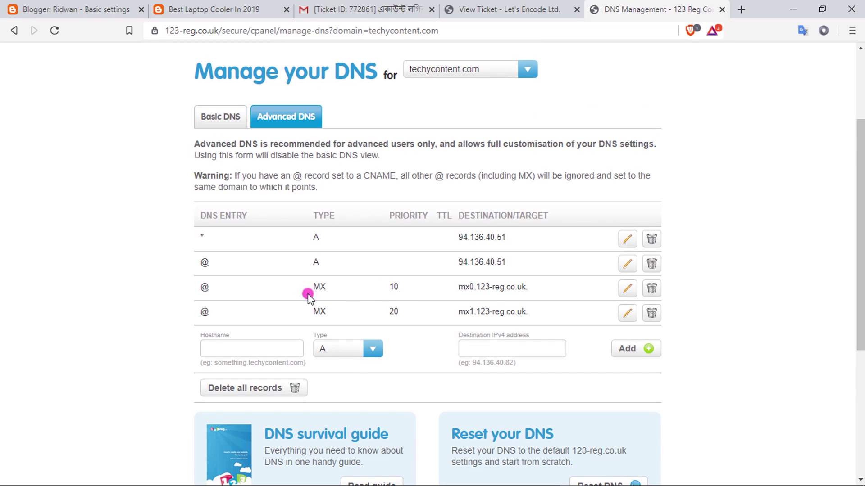
{"action": "scroll", "coordinate": [347, 353], "scroll_direction": "down", "scroll_amount": 1}
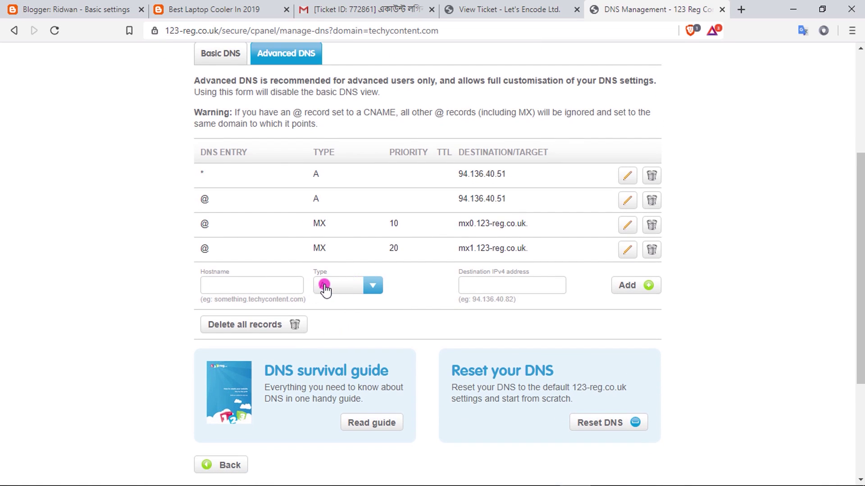
{"action": "left_click", "coordinate": [377, 287]}
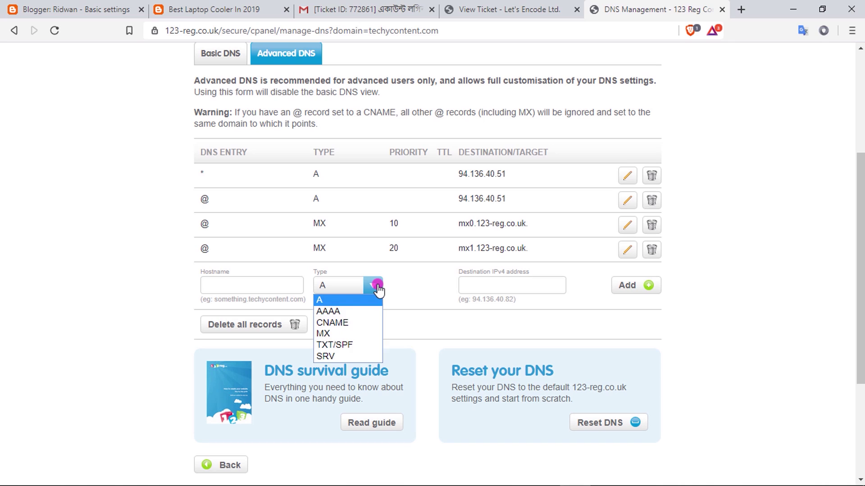
{"action": "left_click", "coordinate": [346, 328]}
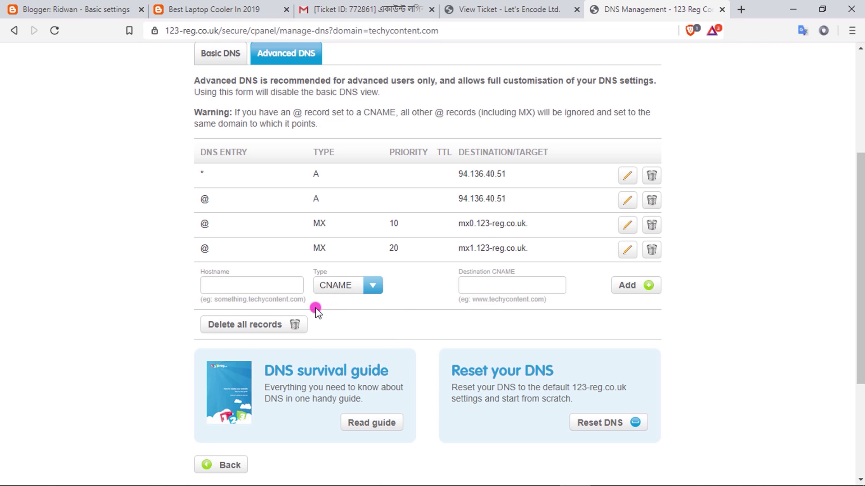
Take the first CNAME name from Blogger and enter www as the new record's hostname in 123 Reg.
{"action": "left_click", "coordinate": [88, 7]}
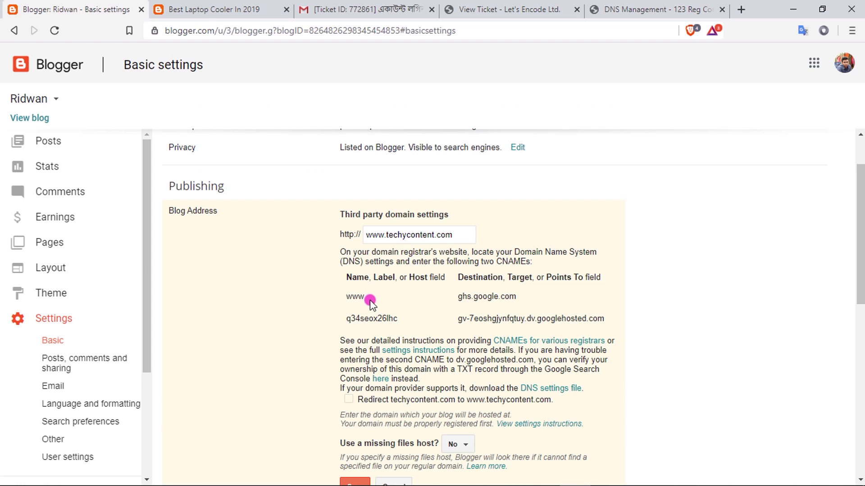
{"action": "scroll", "coordinate": [369, 300], "scroll_direction": "down", "scroll_amount": 1}
{"action": "left_click_drag", "start_coordinate": [367, 234], "coordinate": [341, 237]}
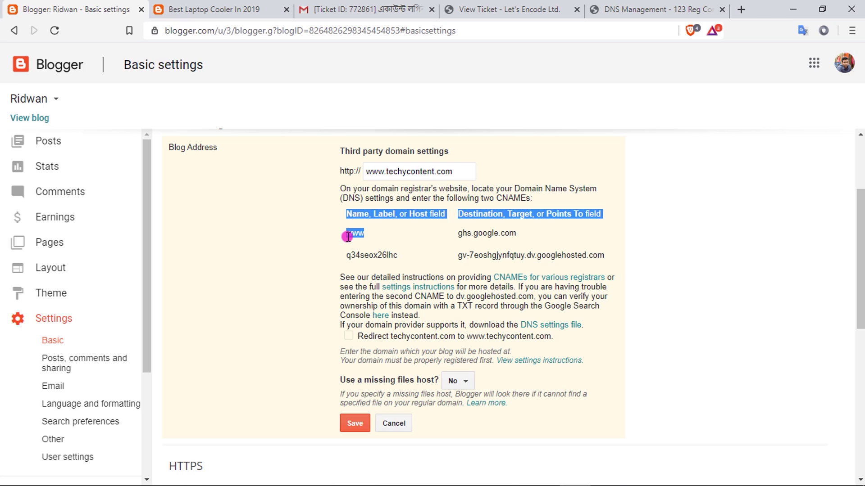
{"action": "left_click", "coordinate": [349, 237]}
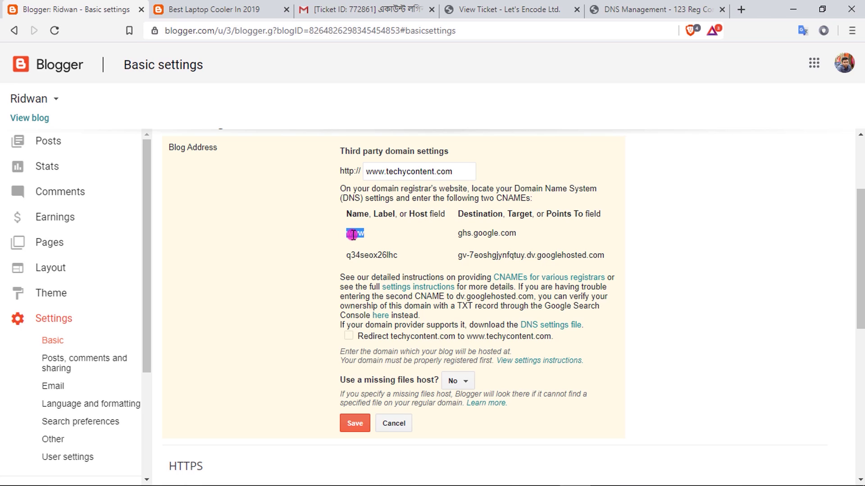
{"action": "left_click", "coordinate": [586, 12]}
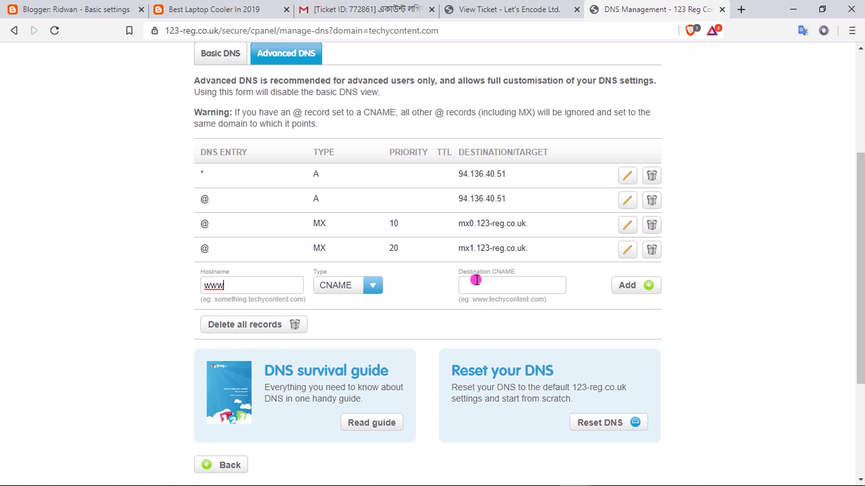
Copy ghs.google.com from Blogger, paste it as the www record's destination in 123 Reg and add the record.
{"action": "left_click", "coordinate": [108, 9]}
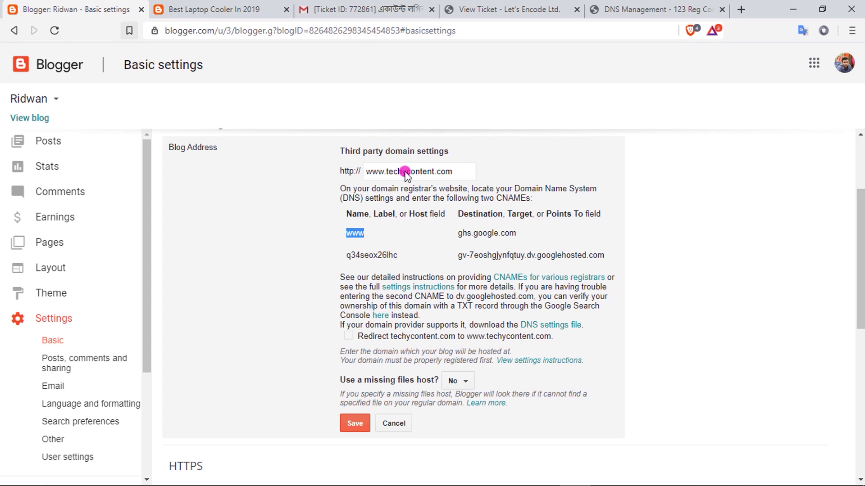
{"action": "left_click_drag", "start_coordinate": [521, 231], "coordinate": [465, 232]}
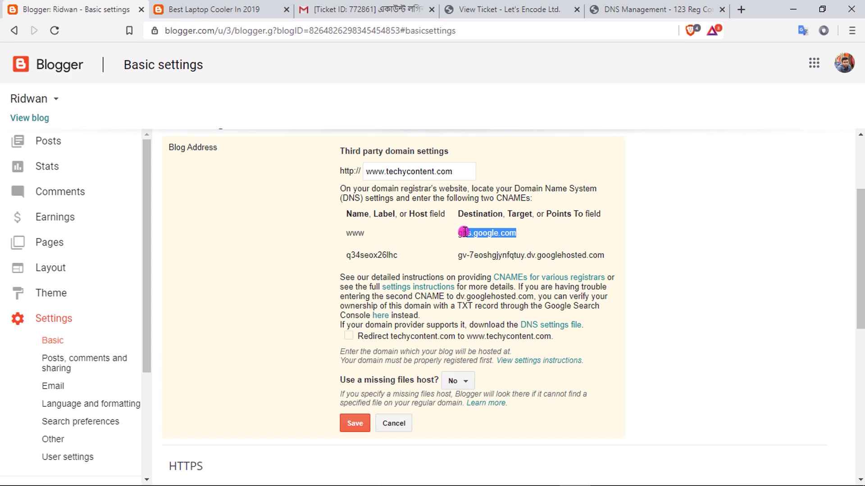
{"action": "right_click", "coordinate": [499, 235]}
{"action": "left_click", "coordinate": [529, 243]}
{"action": "left_click", "coordinate": [653, 9]}
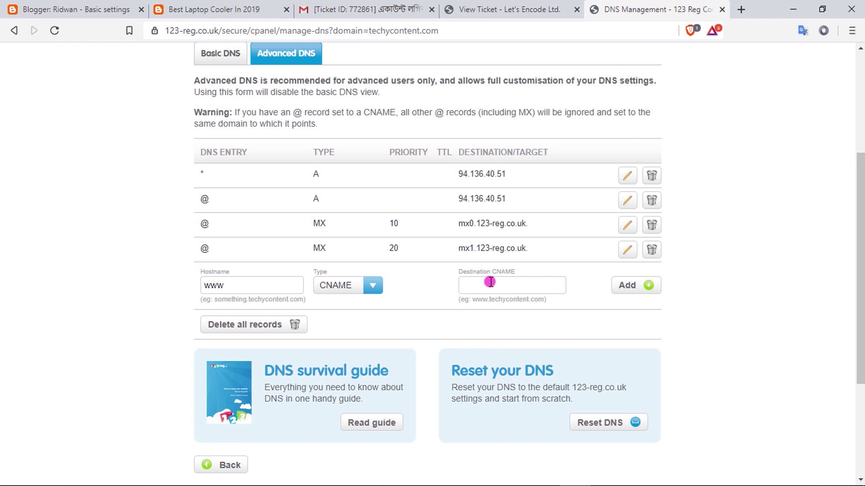
{"action": "key", "text": "ctrl+v"}
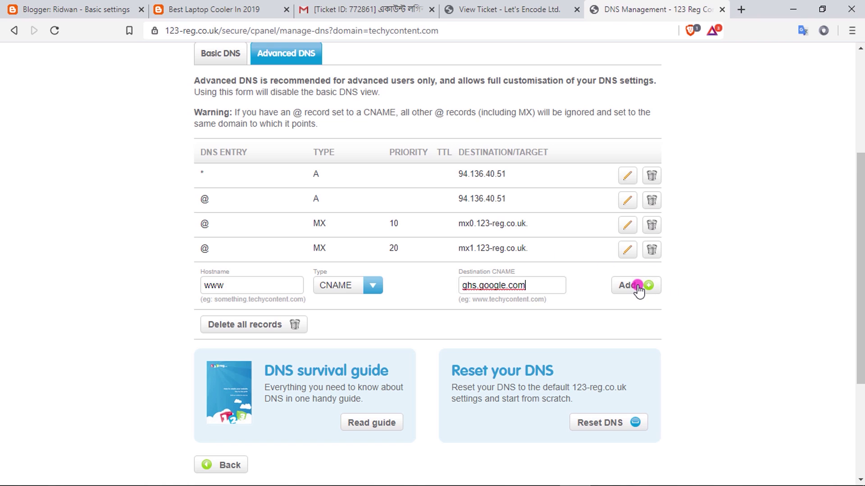
{"action": "left_click", "coordinate": [642, 285]}
Copy the second CNAME's name from Blogger and paste it as the new CNAME record's hostname in 123 Reg.
{"action": "left_click", "coordinate": [67, 10]}
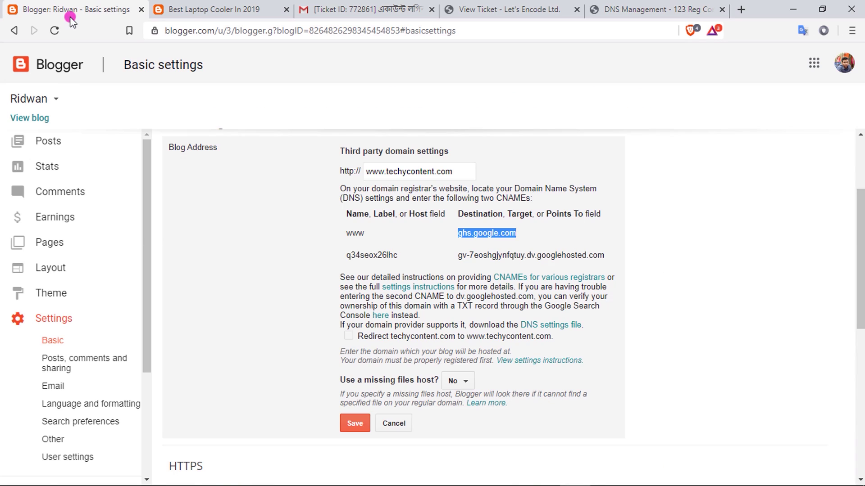
{"action": "left_click_drag", "start_coordinate": [399, 255], "coordinate": [344, 256]}
{"action": "right_click", "coordinate": [345, 256]}
{"action": "left_click", "coordinate": [371, 265]}
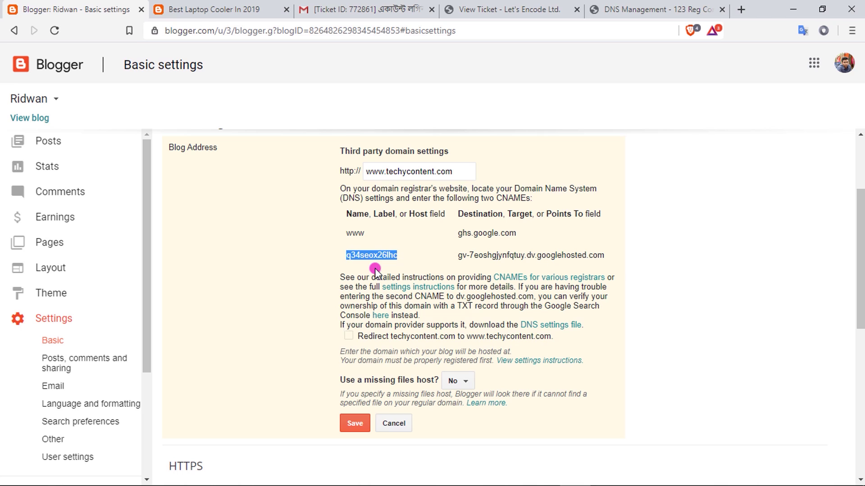
{"action": "left_click", "coordinate": [639, 12]}
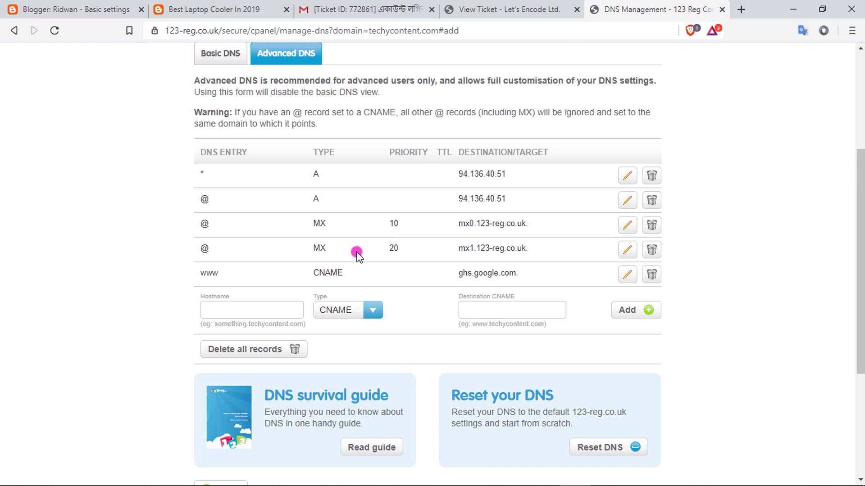
{"action": "key", "text": "ctrl+v"}
Copy the second CNAME's googlehosted.com destination from Blogger, paste it as the new record's destination in 123 Reg and add the record.
{"action": "left_click", "coordinate": [68, 9]}
{"action": "left_click", "coordinate": [460, 255]}
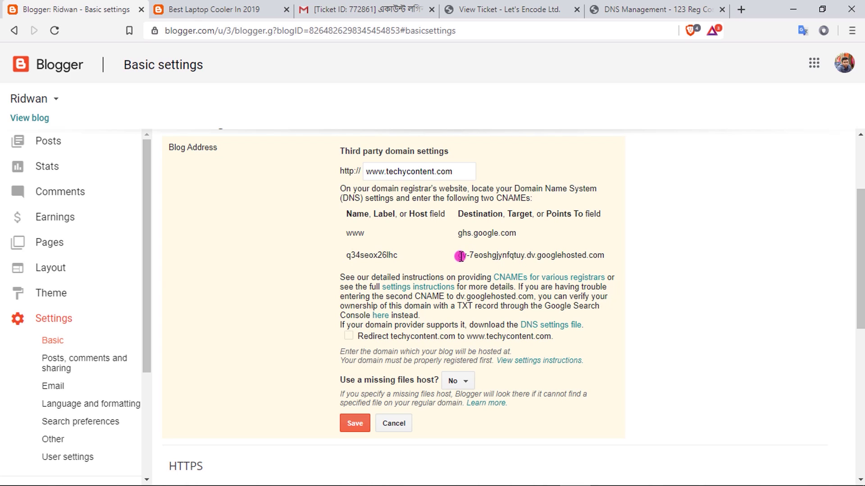
{"action": "left_click_drag", "start_coordinate": [460, 256], "coordinate": [613, 256]}
{"action": "key", "text": "ctrl+c"}
{"action": "key", "text": "ctrl+shift+Tab"}
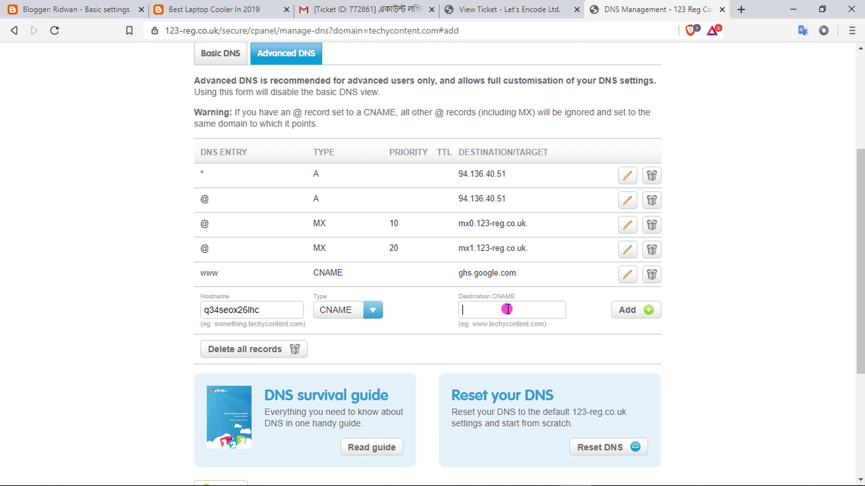
{"action": "left_click", "coordinate": [507, 309]}
{"action": "key", "text": "ctrl+v"}
{"action": "left_click", "coordinate": [628, 310]}
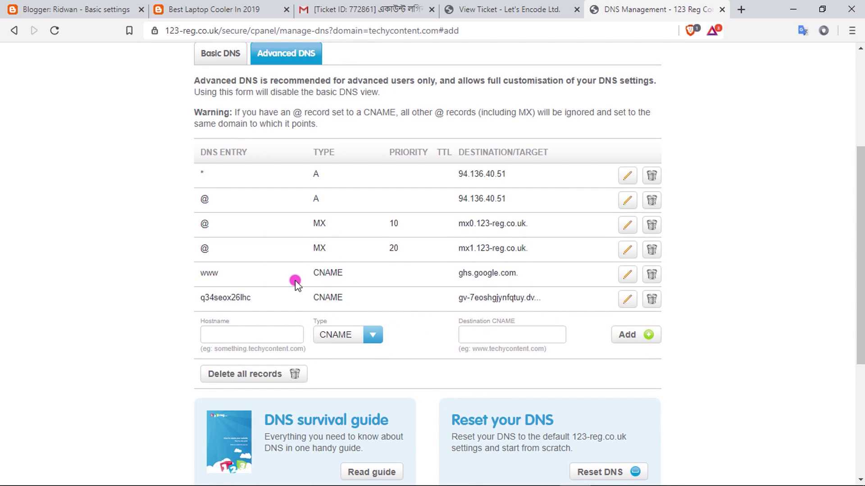
Open Blogger's full settings instructions and select the first Google IP, 216.239.32.21, listed for the A-records in Step 3.
{"action": "left_click", "coordinate": [96, 8]}
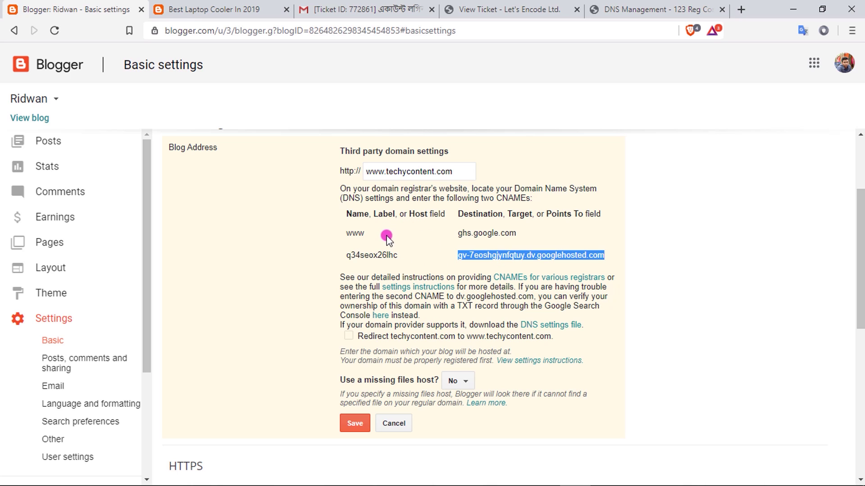
{"action": "left_click", "coordinate": [685, 9]}
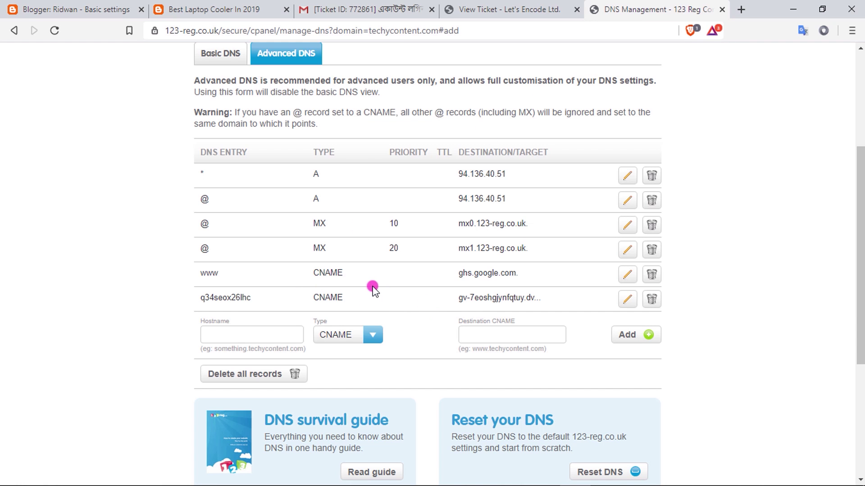
{"action": "key", "text": "ctrl+1"}
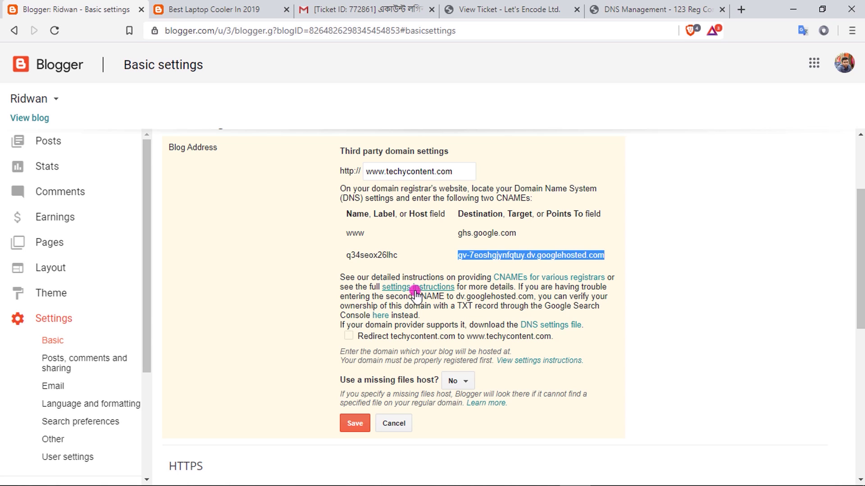
{"action": "left_click", "coordinate": [439, 290]}
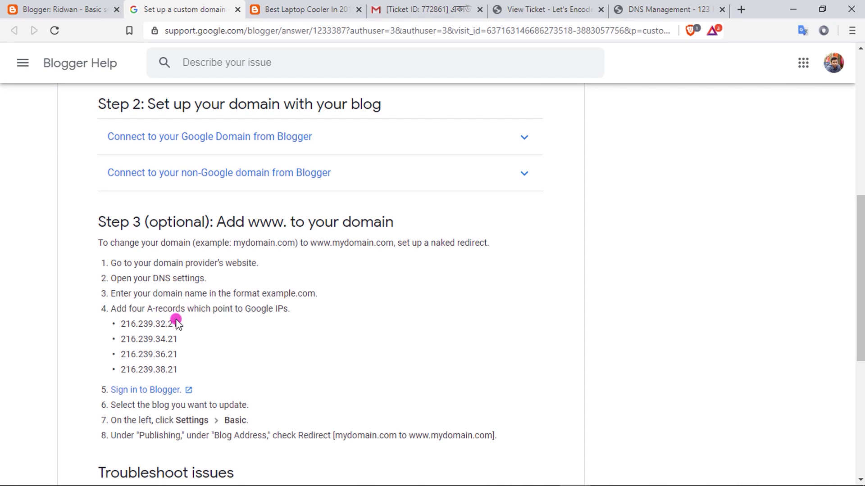
{"action": "left_click_drag", "start_coordinate": [174, 325], "coordinate": [127, 325]}
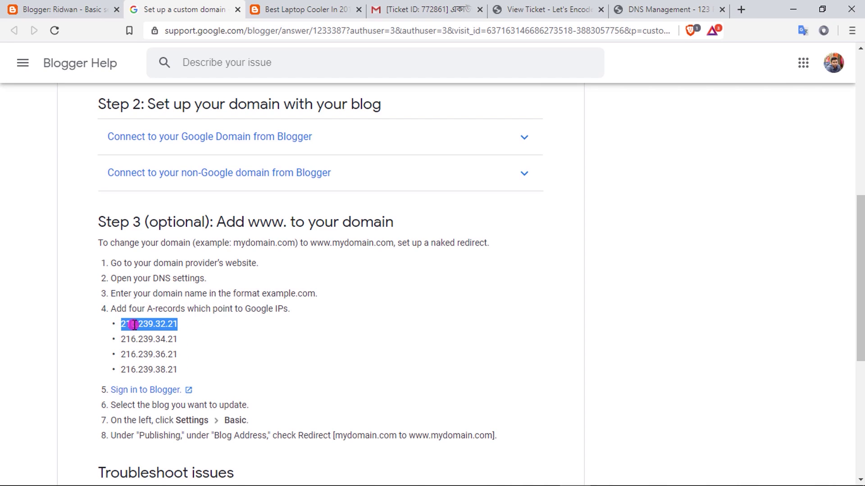
Switch to 123 Reg and set the new DNS record's type to A and its hostname to @.
{"action": "left_click", "coordinate": [662, 10]}
{"action": "scroll", "coordinate": [407, 328], "scroll_direction": "down", "scroll_amount": 3}
{"action": "scroll", "coordinate": [359, 223], "scroll_direction": "up", "scroll_amount": 1}
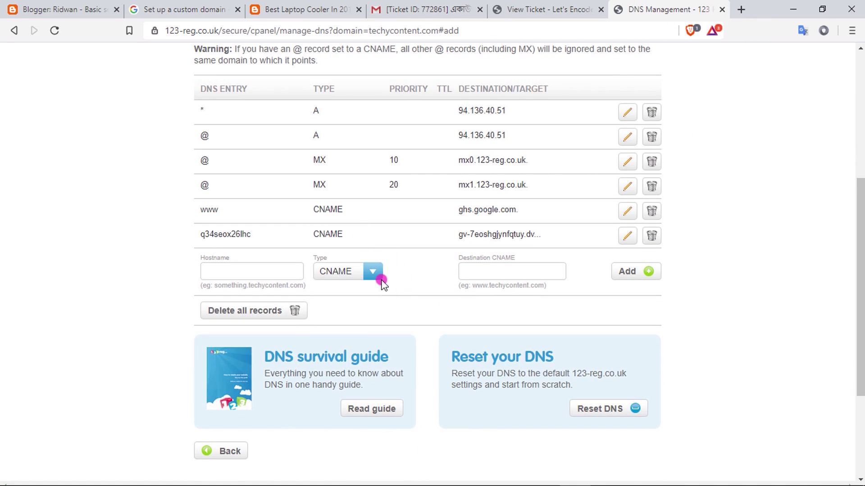
{"action": "left_click", "coordinate": [90, 9]}
{"action": "left_click", "coordinate": [158, 6]}
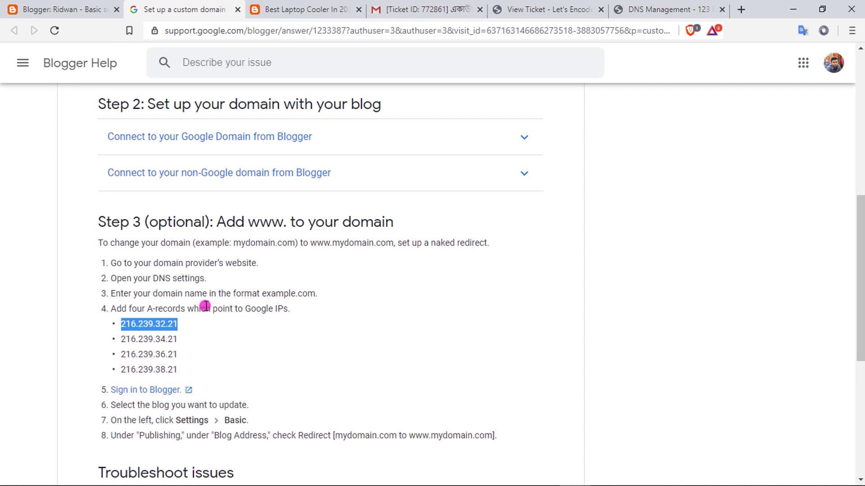
{"action": "left_click", "coordinate": [653, 7]}
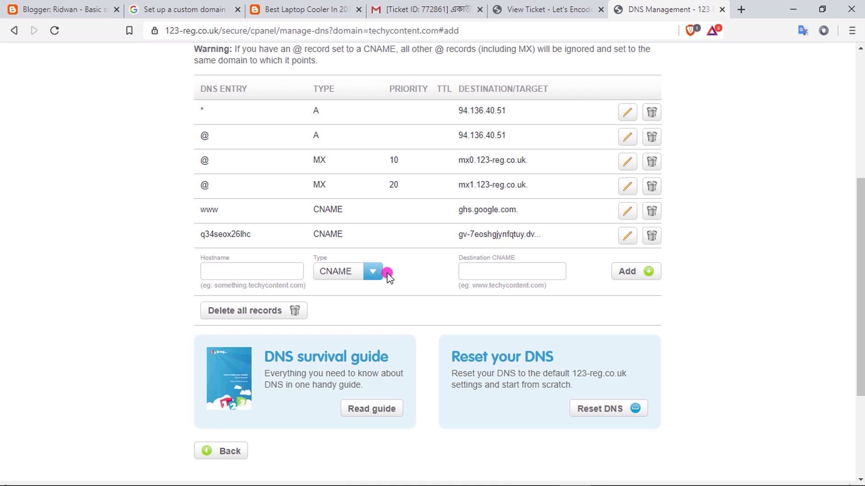
{"action": "left_click", "coordinate": [372, 271]}
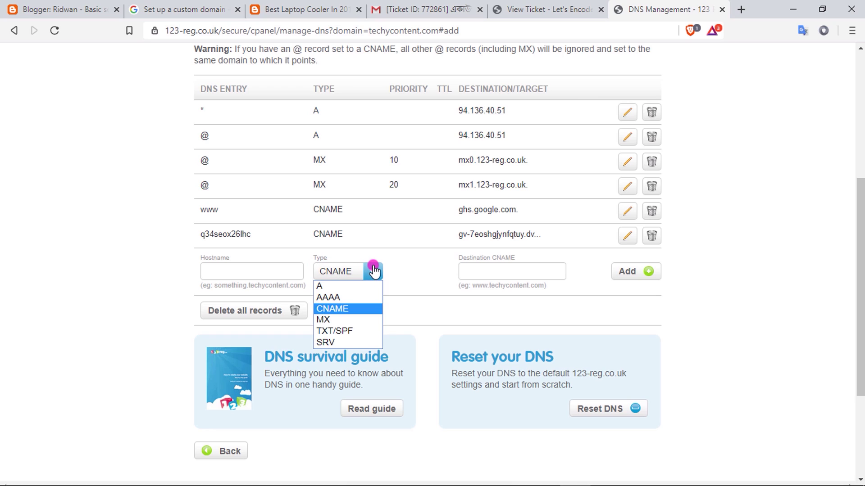
{"action": "left_click", "coordinate": [338, 289]}
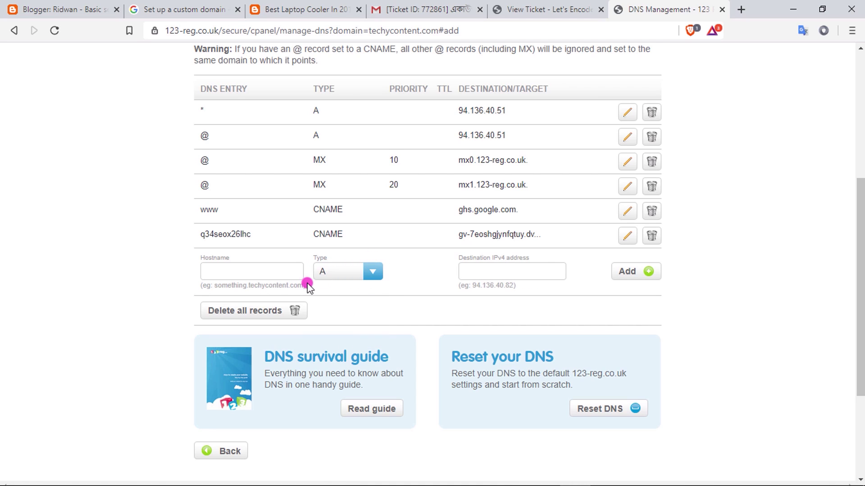
{"action": "left_click", "coordinate": [382, 274]}
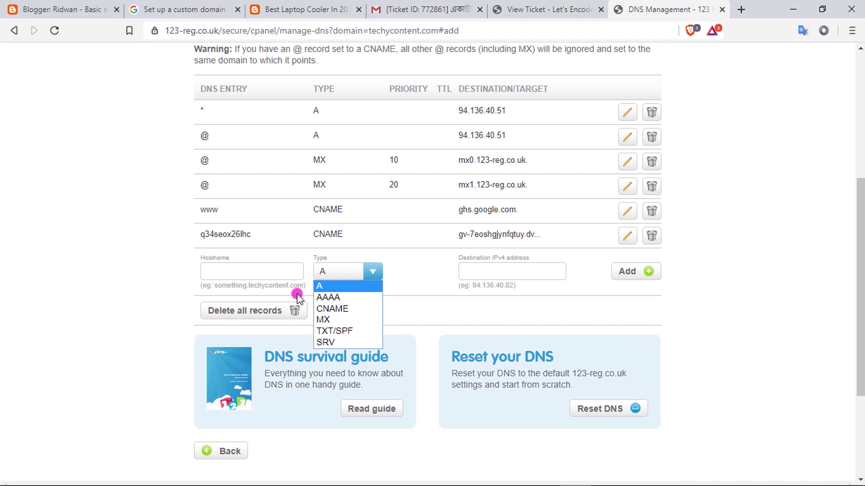
{"action": "left_click", "coordinate": [331, 286]}
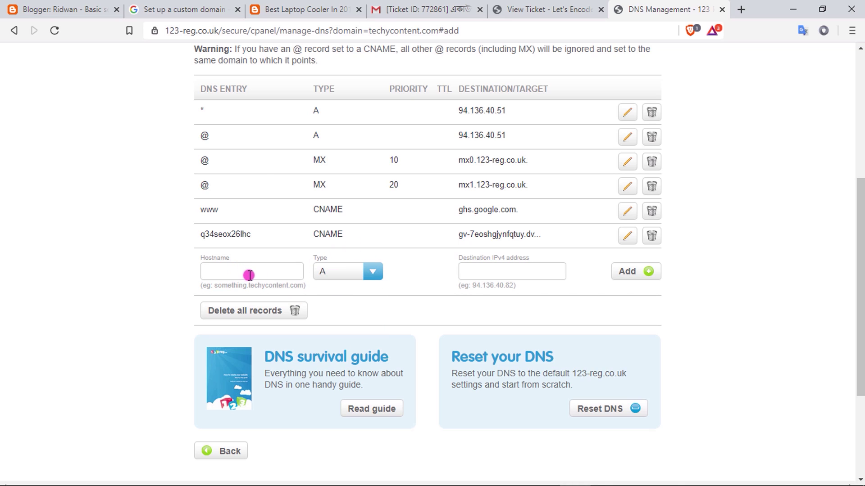
{"action": "type", "text": "@"}
Copy 216.239.32.21 from Blogger Help, paste it as the @ record's destination IPv4 address in 123 Reg and add the record.
{"action": "left_click", "coordinate": [175, 9]}
{"action": "right_click", "coordinate": [171, 324]}
{"action": "left_click", "coordinate": [194, 332]}
{"action": "left_click", "coordinate": [666, 9]}
{"action": "left_click", "coordinate": [546, 273]}
{"action": "key", "text": "ctrl+v"}
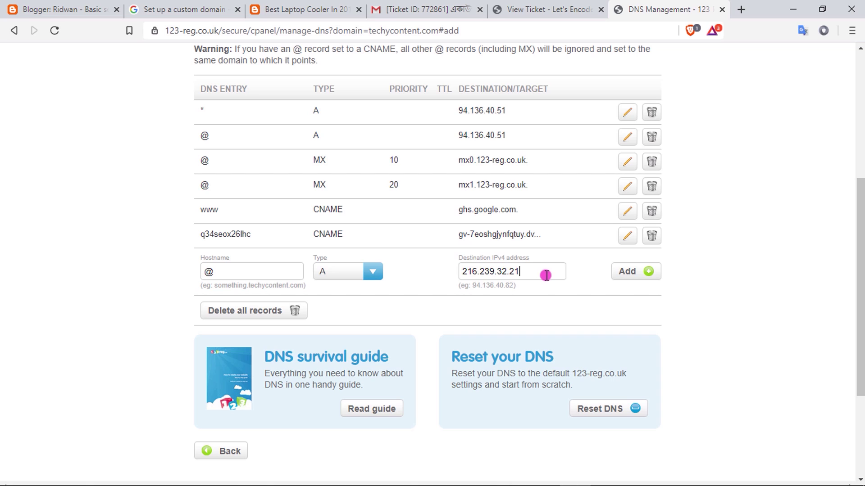
{"action": "left_click", "coordinate": [622, 274]}
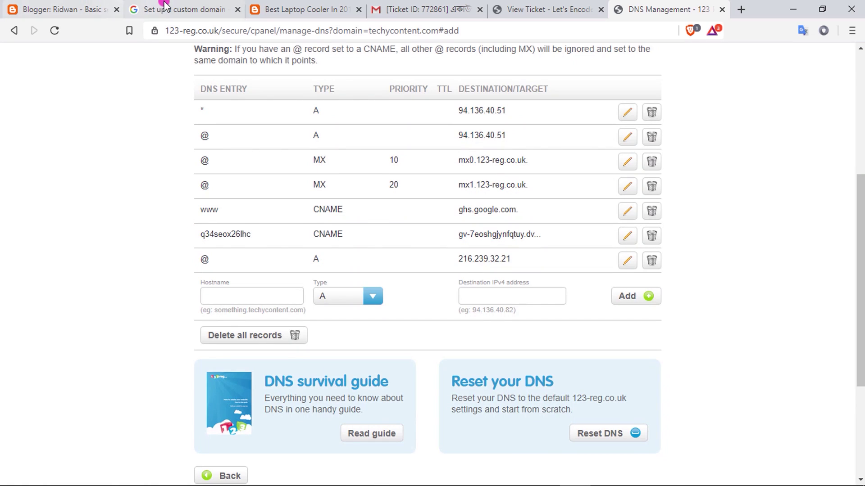
Copy 216.239.34.21 from Blogger Help and add it in 123 Reg as a second Google A record with hostname @.
{"action": "left_click", "coordinate": [169, 9]}
{"action": "left_click_drag", "start_coordinate": [187, 342], "coordinate": [122, 339]}
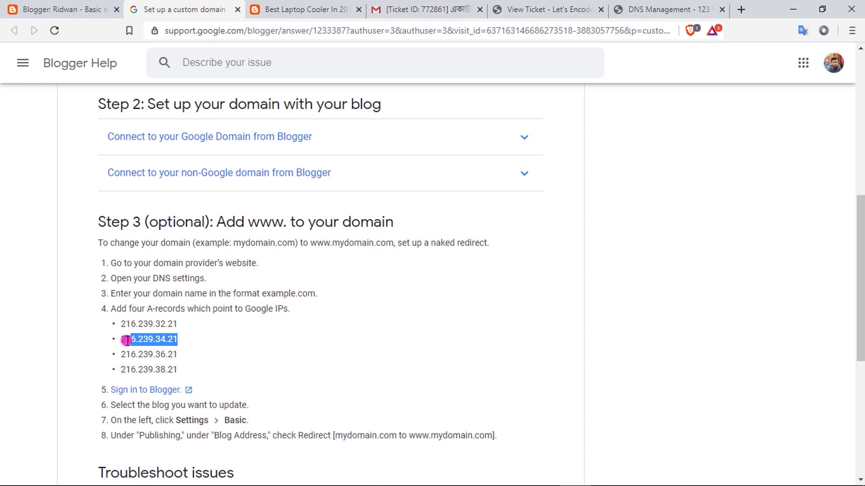
{"action": "right_click", "coordinate": [120, 341]}
{"action": "left_click", "coordinate": [158, 349]}
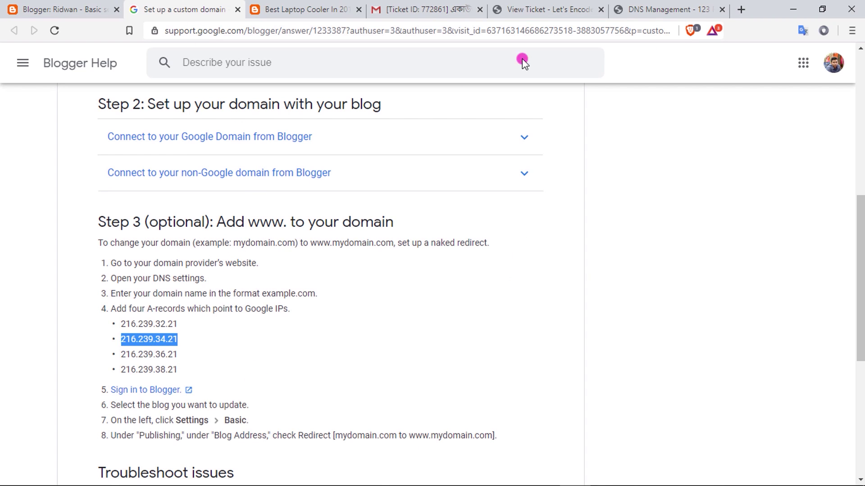
{"action": "left_click", "coordinate": [662, 10]}
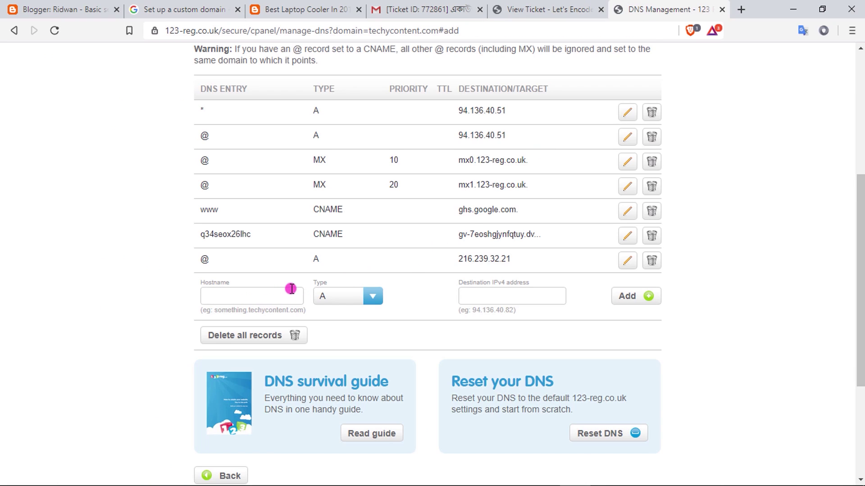
{"action": "left_click", "coordinate": [279, 293]}
{"action": "type", "text": "@"}
{"action": "key", "text": "ctrl+v"}
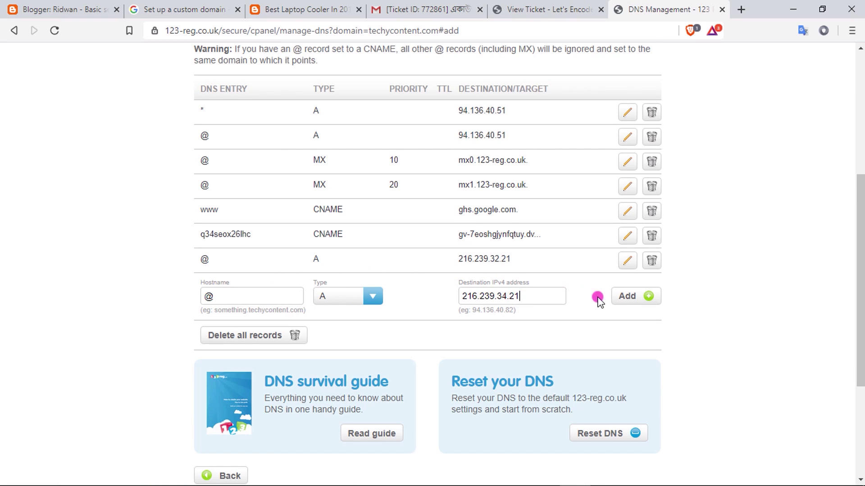
{"action": "left_click", "coordinate": [635, 297]}
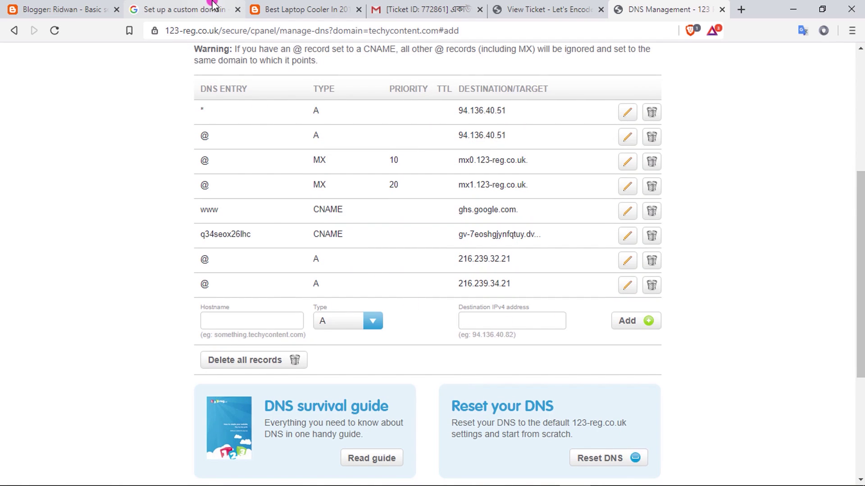
Copy 216.239.36.21 from Blogger Help and add it in 123 Reg as a third Google A record with hostname @.
{"action": "left_click", "coordinate": [209, 8]}
{"action": "left_click_drag", "start_coordinate": [178, 354], "coordinate": [115, 354]}
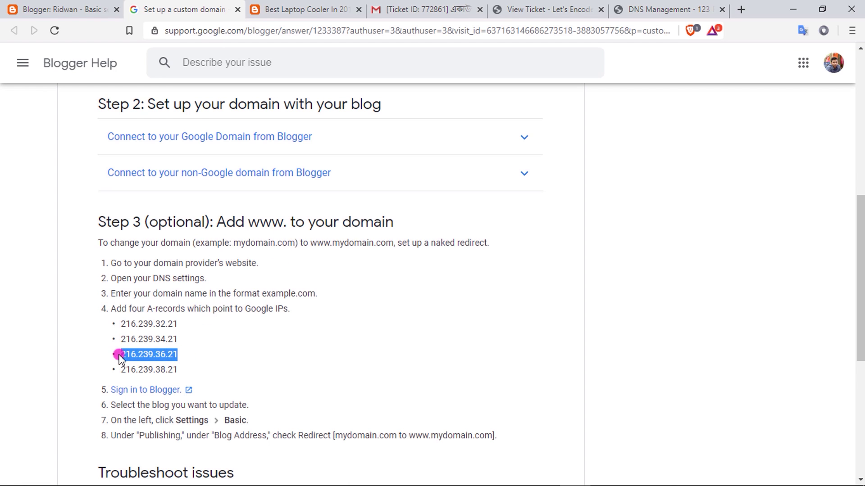
{"action": "key", "text": "ctrl+9"}
{"action": "left_click", "coordinate": [241, 318]}
{"action": "left_click", "coordinate": [484, 316]}
{"action": "key", "text": "ctrl+v"}
{"action": "left_click", "coordinate": [649, 320]}
Copy 216.239.38.21 from Blogger Help and add it in 123 Reg as a fourth Google A record with hostname @.
{"action": "key", "text": "ctrl+2"}
{"action": "left_click_drag", "start_coordinate": [178, 369], "coordinate": [121, 369]}
{"action": "key", "text": "ctrl+9"}
{"action": "left_click", "coordinate": [478, 351]}
{"action": "key", "text": "ctrl+v"}
{"action": "left_click", "coordinate": [620, 345]}
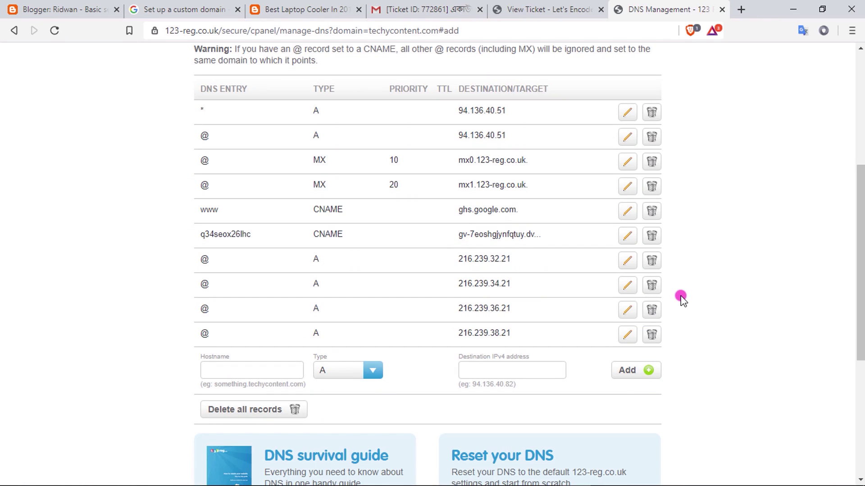
{"action": "scroll", "coordinate": [401, 301], "scroll_direction": "up", "scroll_amount": 1}
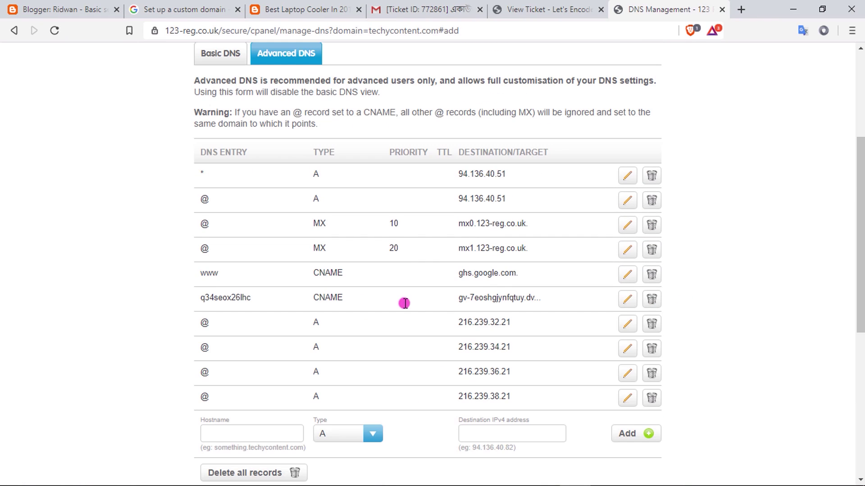
{"action": "scroll", "coordinate": [315, 239], "scroll_direction": "down", "scroll_amount": 1}
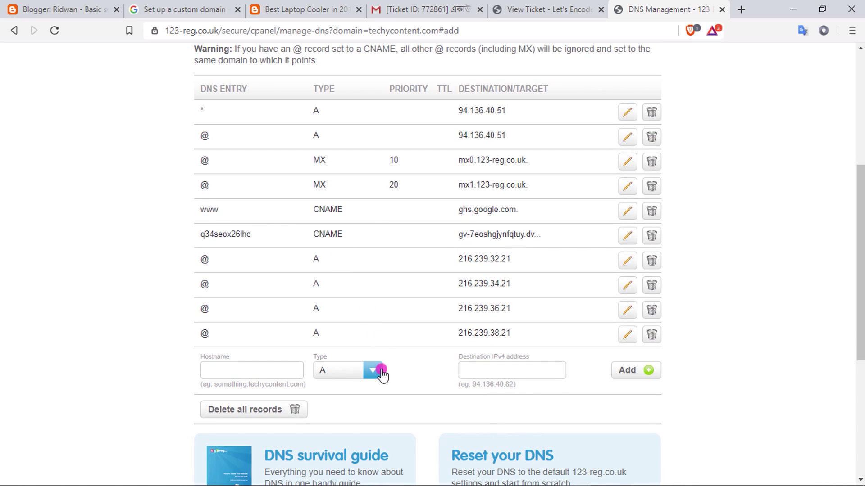
{"action": "left_click", "coordinate": [68, 9]}
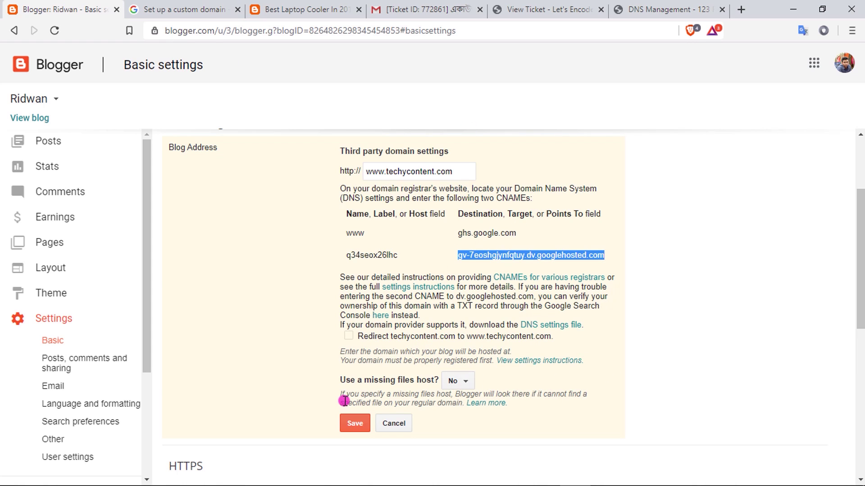
{"action": "left_click", "coordinate": [350, 424]}
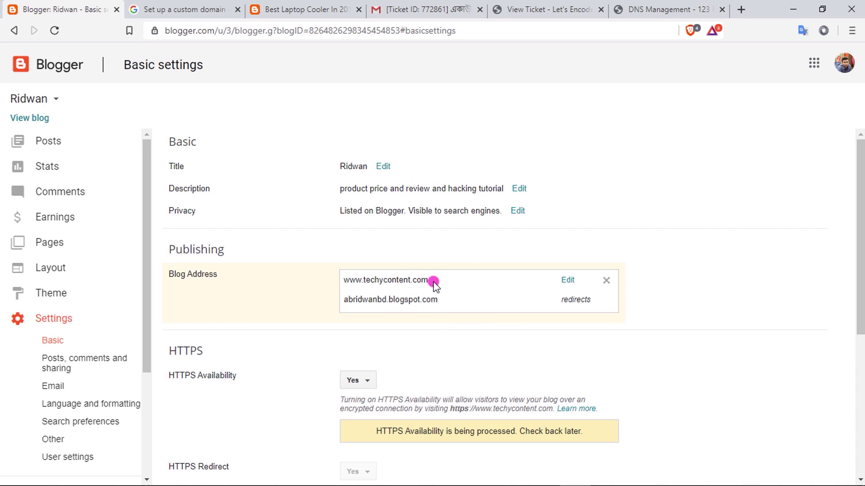
Examine the blog's HTTPS settings and its Blog Address entries, including the custom domain and the redirecting blogspot address.
{"action": "scroll", "coordinate": [404, 283], "scroll_direction": "down", "scroll_amount": 3}
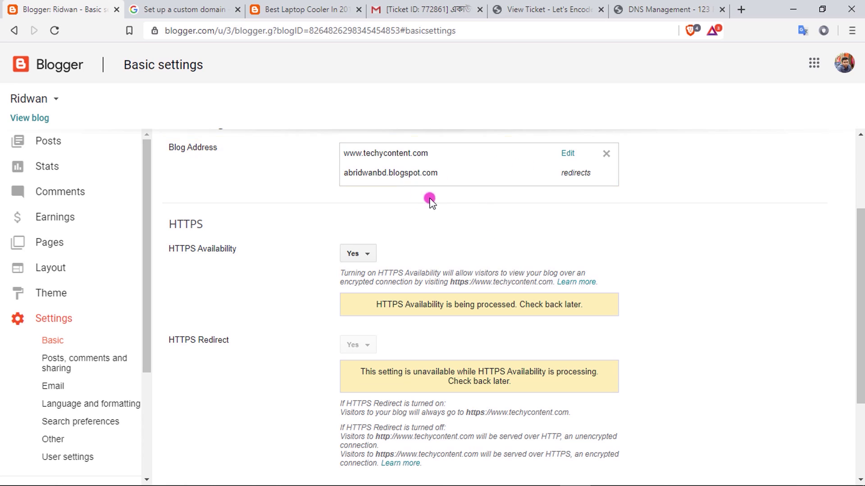
{"action": "scroll", "coordinate": [431, 202], "scroll_direction": "up", "scroll_amount": 3}
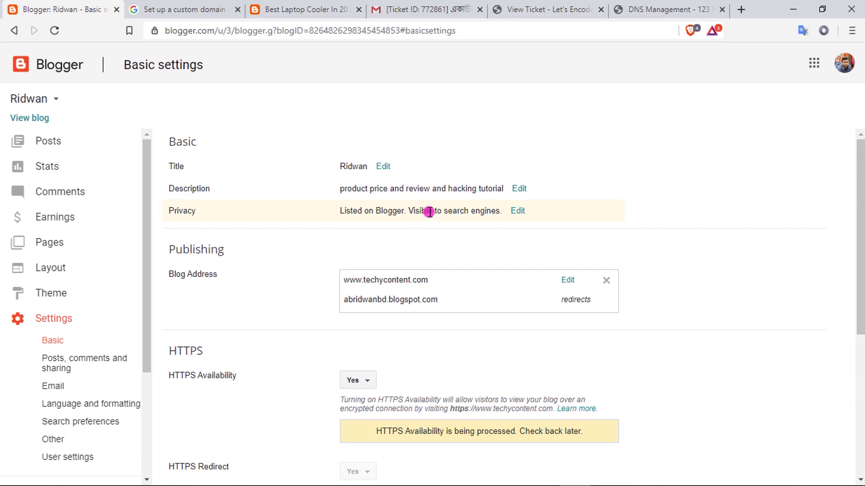
{"action": "left_click_drag", "start_coordinate": [439, 301], "coordinate": [309, 295]}
{"action": "left_click", "coordinate": [436, 301]}
{"action": "left_click_drag", "start_coordinate": [436, 299], "coordinate": [342, 299]}
{"action": "left_click", "coordinate": [442, 300]}
{"action": "left_click_drag", "start_coordinate": [362, 289], "coordinate": [344, 281]}
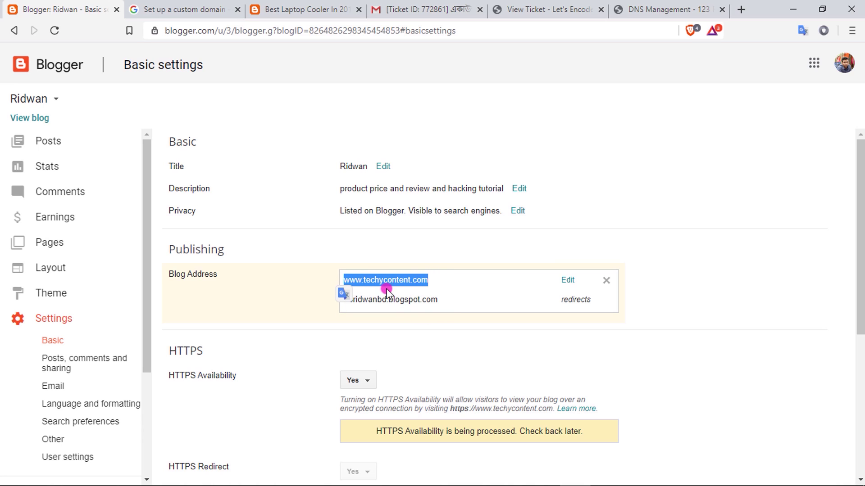
{"action": "left_click", "coordinate": [410, 280]}
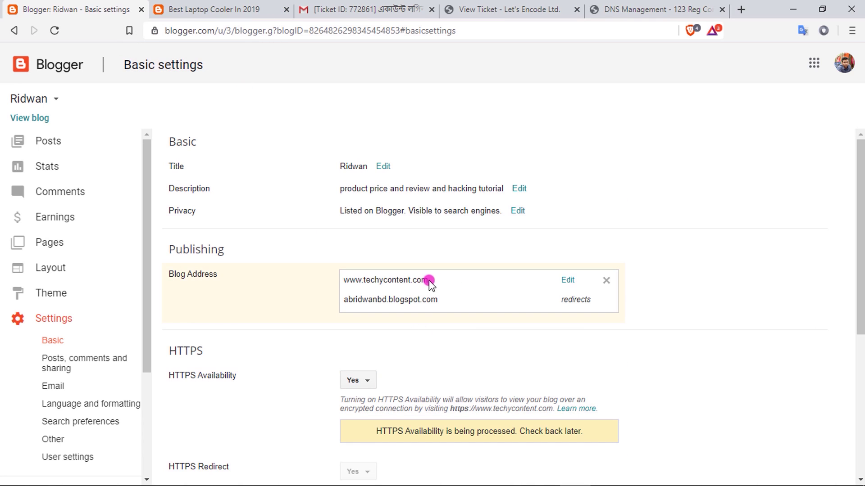
{"action": "left_click_drag", "start_coordinate": [430, 284], "coordinate": [347, 278]}
{"action": "right_click", "coordinate": [365, 284]}
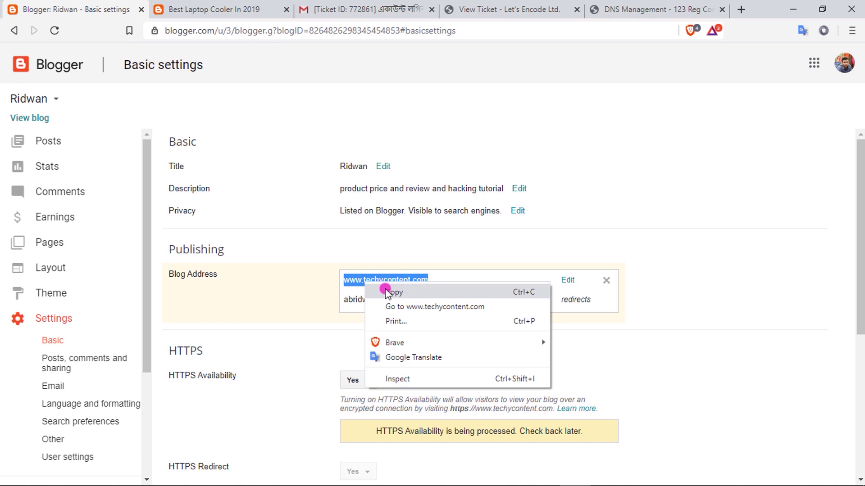
{"action": "left_click", "coordinate": [405, 308]}
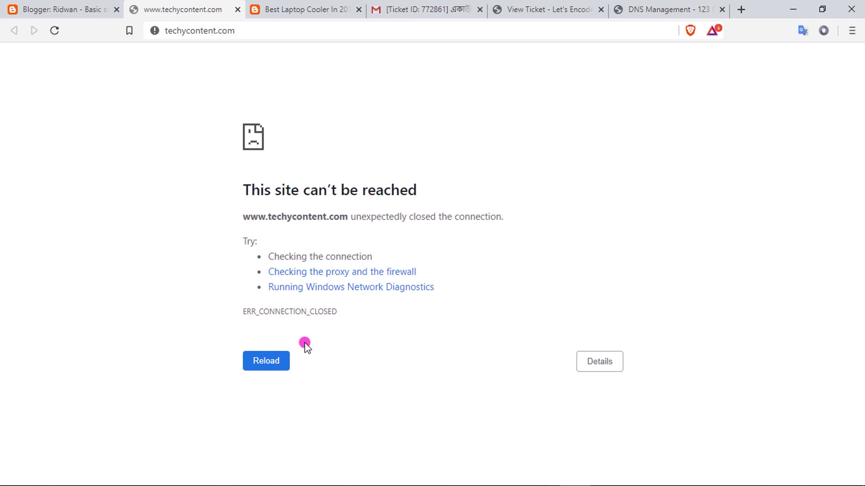
{"action": "left_click", "coordinate": [236, 10]}
Review the techycontent.com DNS records in 123 Reg and return to the blog's "Best Laptop Cooler In 2019" post.
{"action": "left_click", "coordinate": [604, 9]}
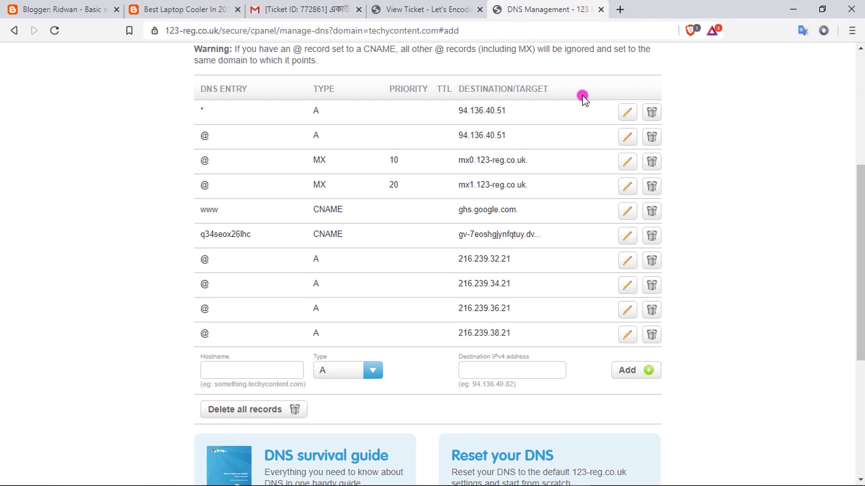
{"action": "scroll", "coordinate": [342, 238], "scroll_direction": "up", "scroll_amount": 5}
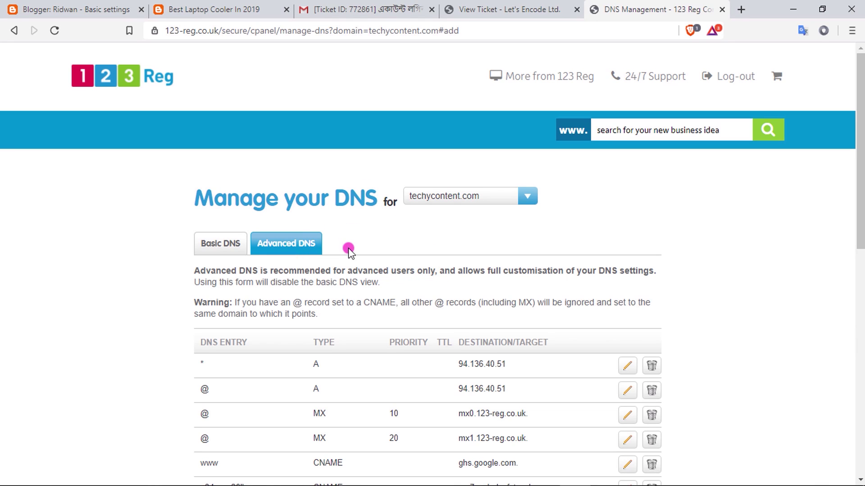
{"action": "scroll", "coordinate": [440, 248], "scroll_direction": "down", "scroll_amount": 5}
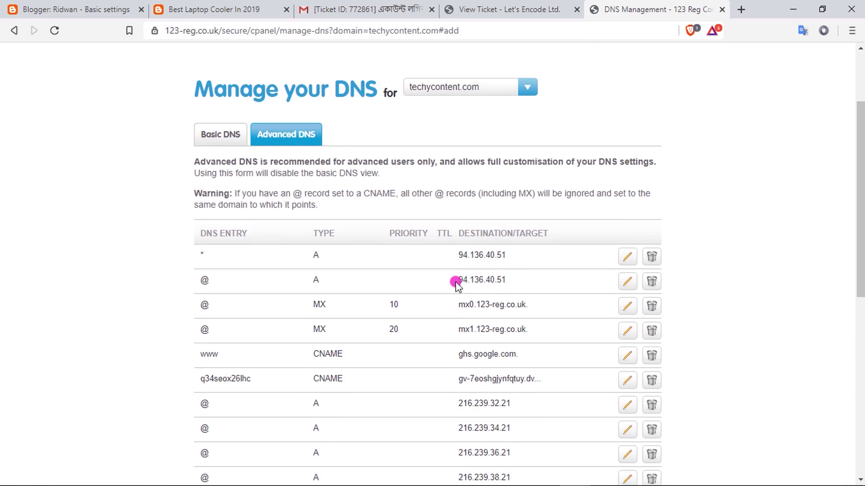
{"action": "left_click", "coordinate": [259, 9]}
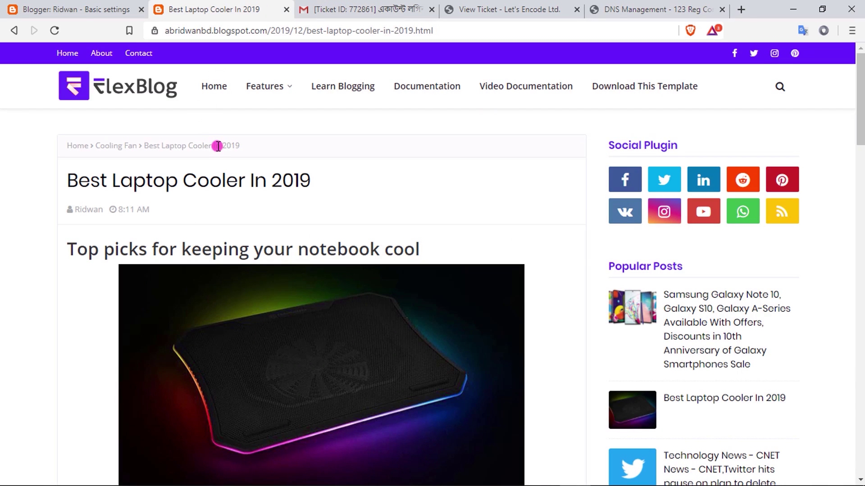
{"action": "left_click", "coordinate": [225, 145]}
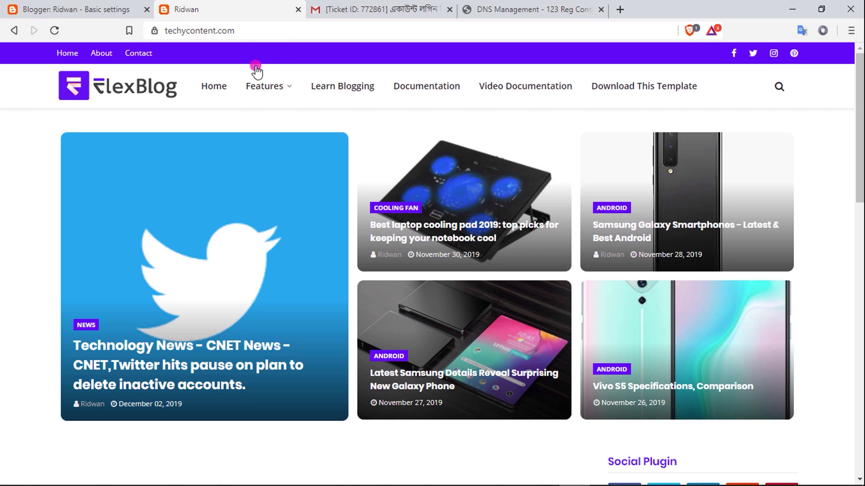
Inspect the full web address of the blog's home page on the custom domain.
{"action": "left_click", "coordinate": [153, 28]}
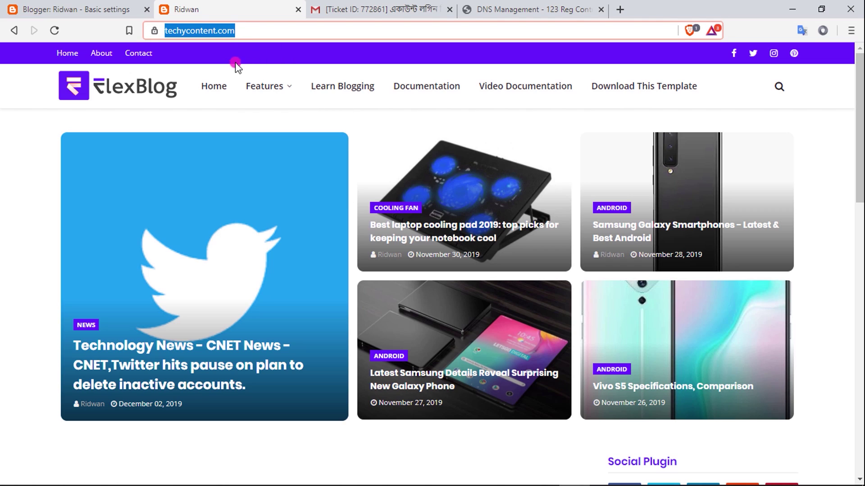
{"action": "left_click", "coordinate": [284, 33]}
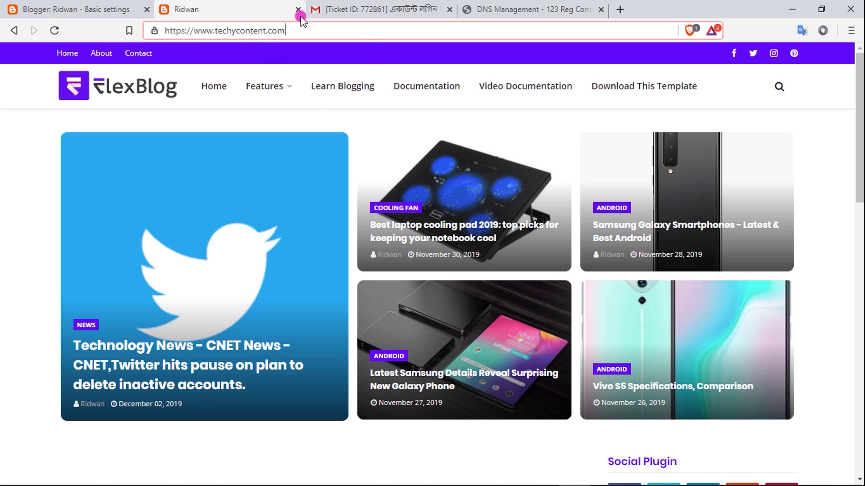
{"action": "left_click", "coordinate": [190, 304]}
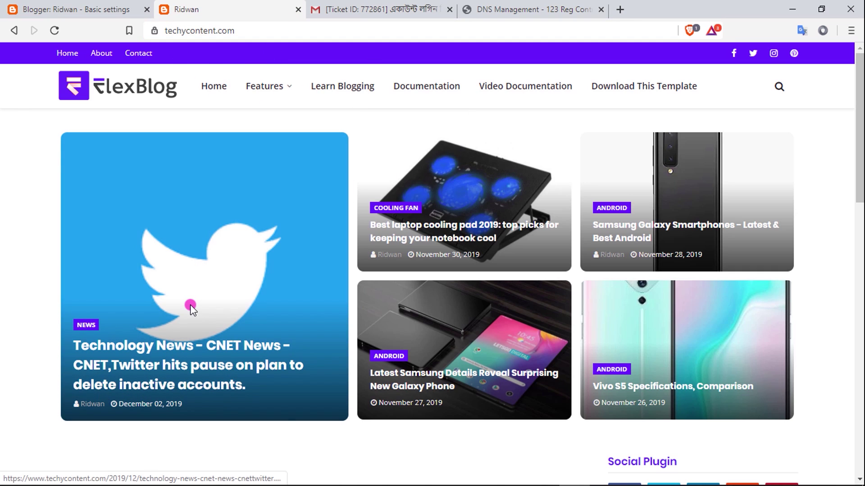
Check the custom domain by opening the Technology News post about Twitter, returning to the home page, and reopening the post.
{"action": "left_click", "coordinate": [187, 293]}
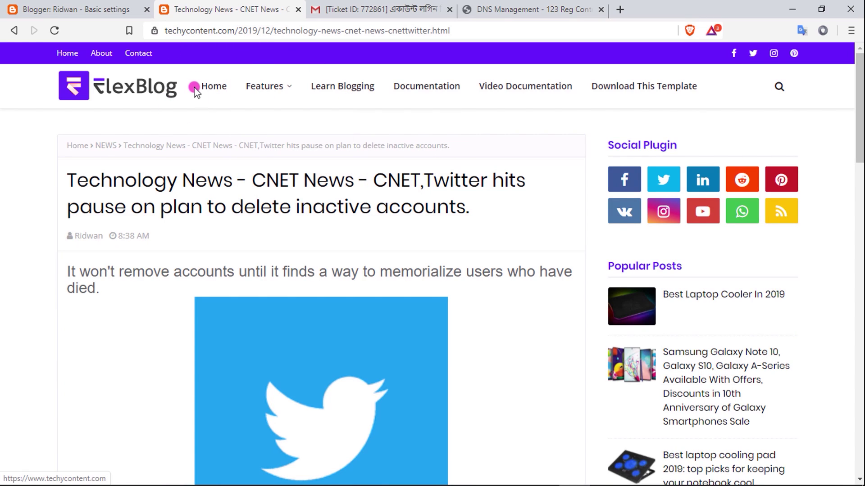
{"action": "left_click", "coordinate": [216, 92]}
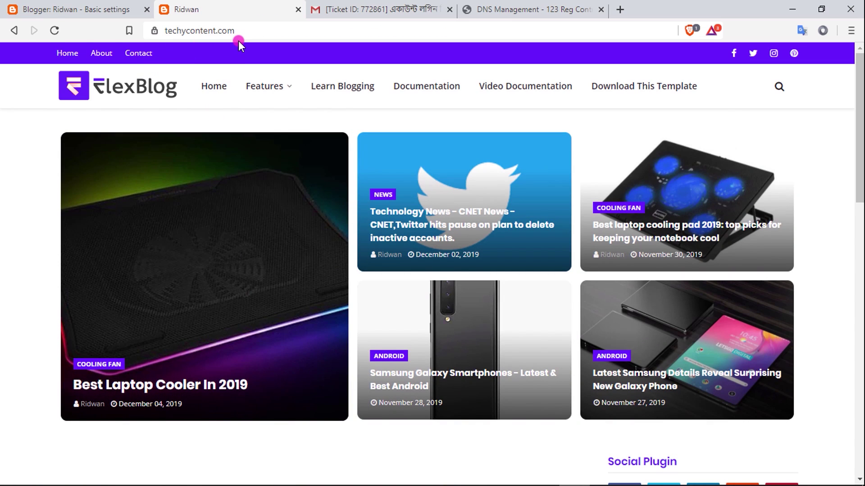
{"action": "left_click", "coordinate": [443, 211]}
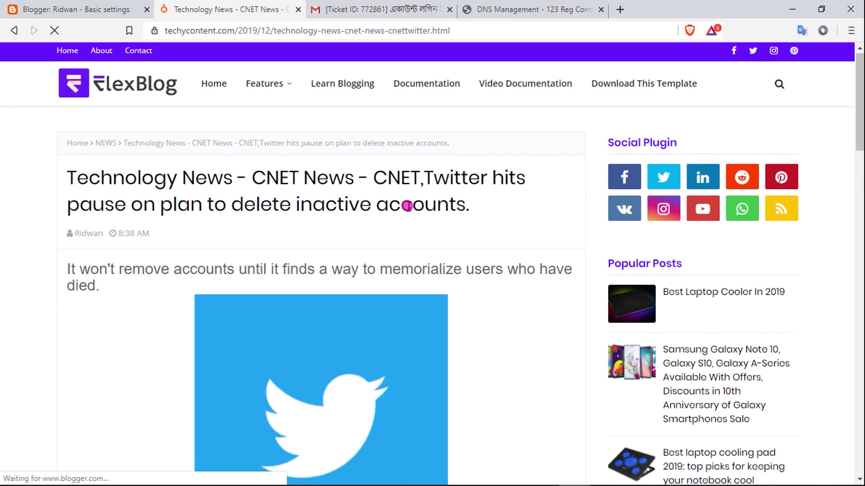
Open the Samsung Galaxy Note 10 post and the "Best laptop cooling pad 2019" post from Popular Posts to check their addresses.
{"action": "scroll", "coordinate": [580, 233], "scroll_direction": "down", "scroll_amount": 3}
{"action": "left_click", "coordinate": [614, 245]}
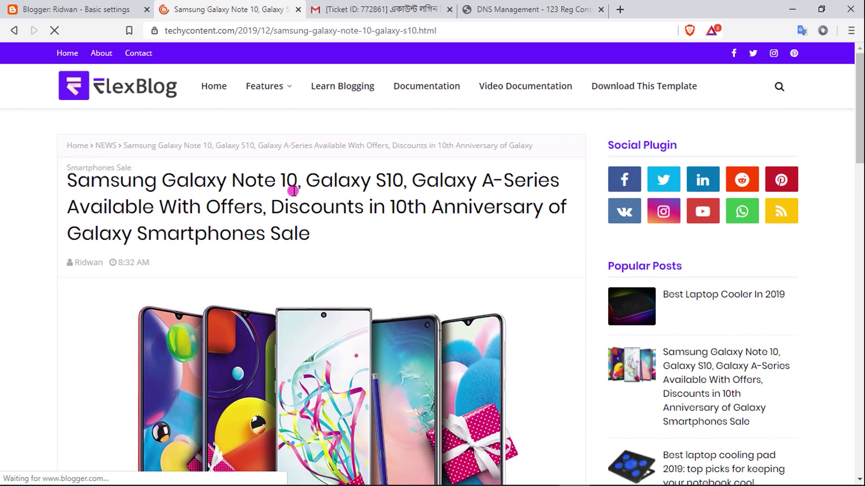
{"action": "scroll", "coordinate": [315, 221], "scroll_direction": "down", "scroll_amount": 5}
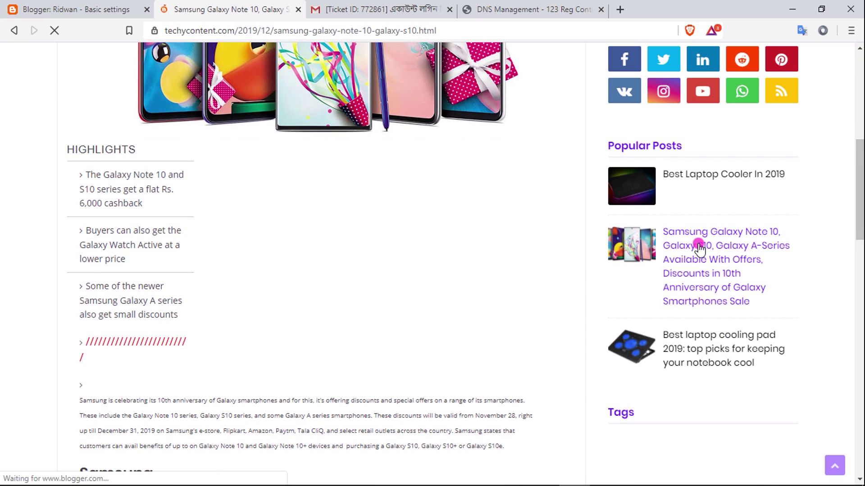
{"action": "left_click", "coordinate": [699, 246]}
{"action": "scroll", "coordinate": [602, 226], "scroll_direction": "down", "scroll_amount": 4}
{"action": "left_click", "coordinate": [658, 345]}
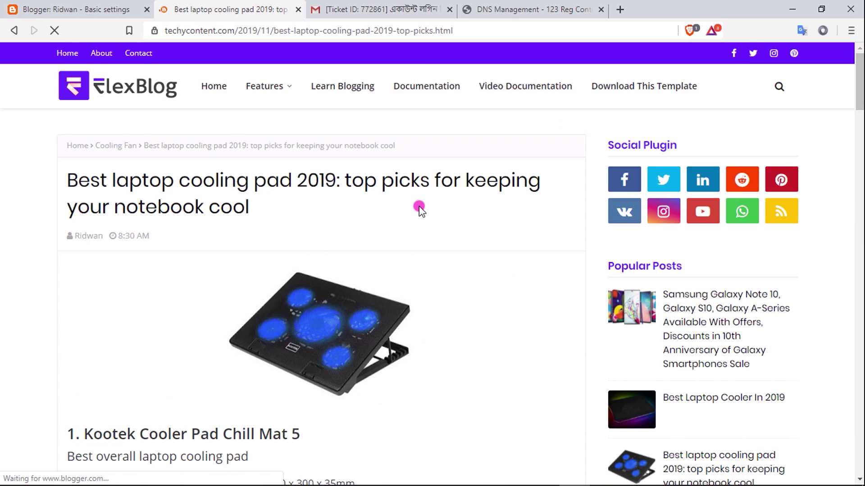